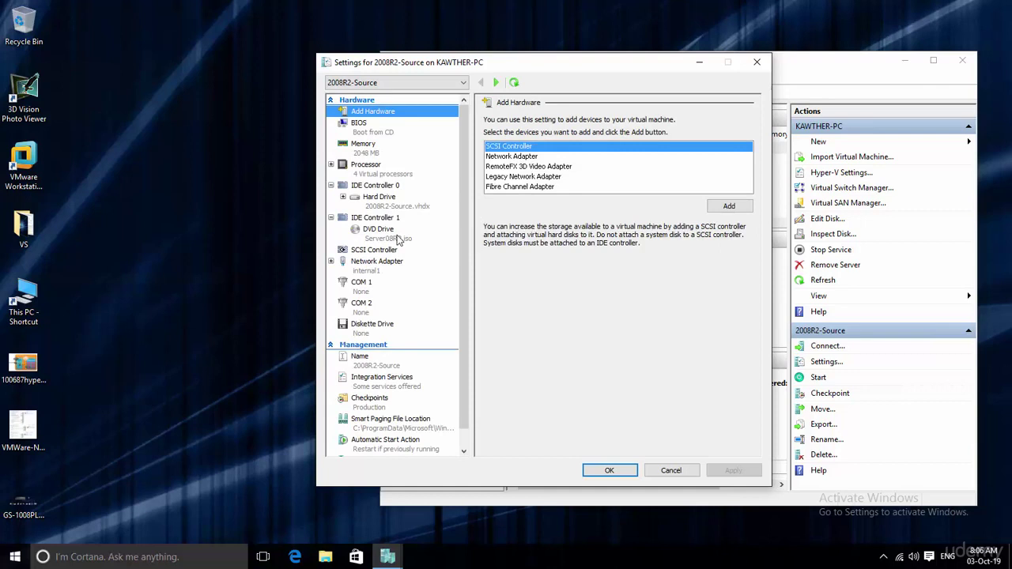
- Check the DVD drive ISO in the 2008R2-Source, 2012R2-Source and 2016-source settings, cancelling each
click(370, 236)
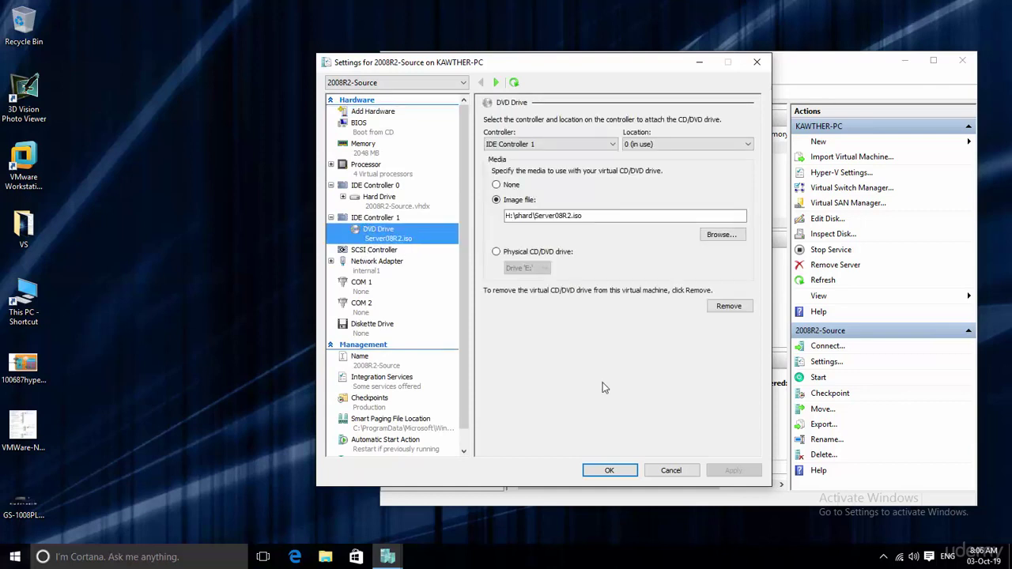
click(678, 472)
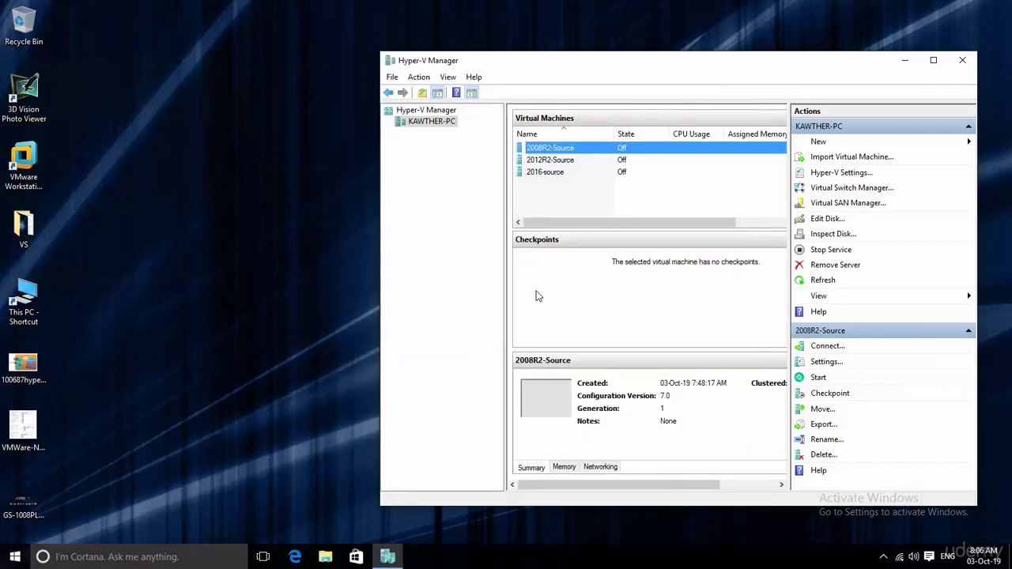
click(535, 160)
right_click(538, 159)
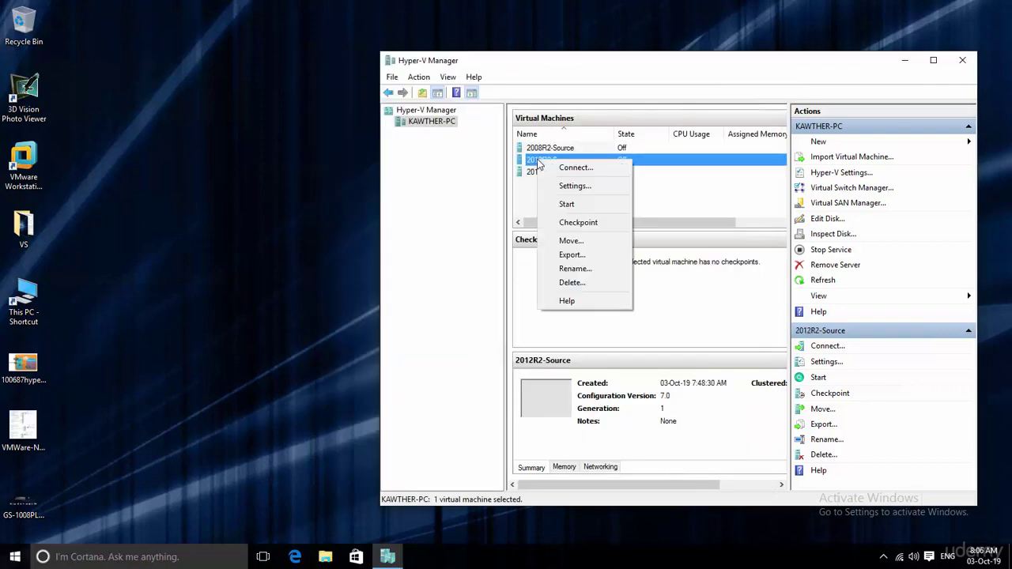
click(569, 184)
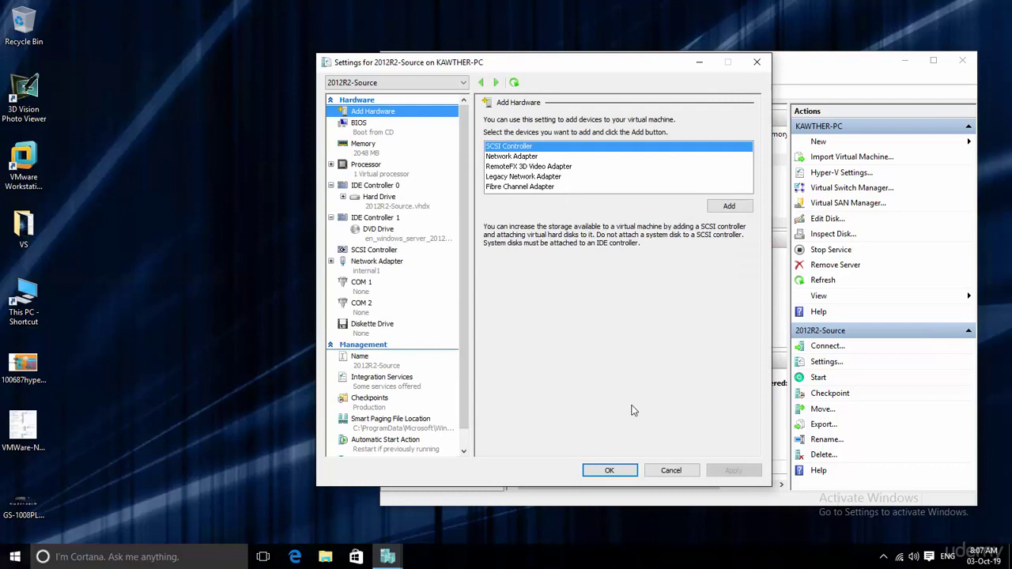
click(672, 471)
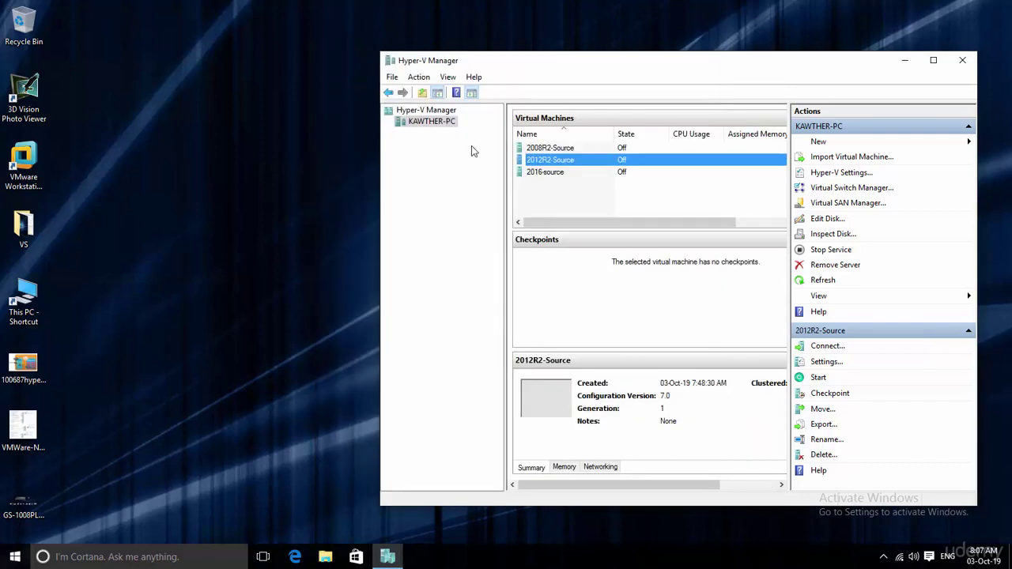
right_click(544, 172)
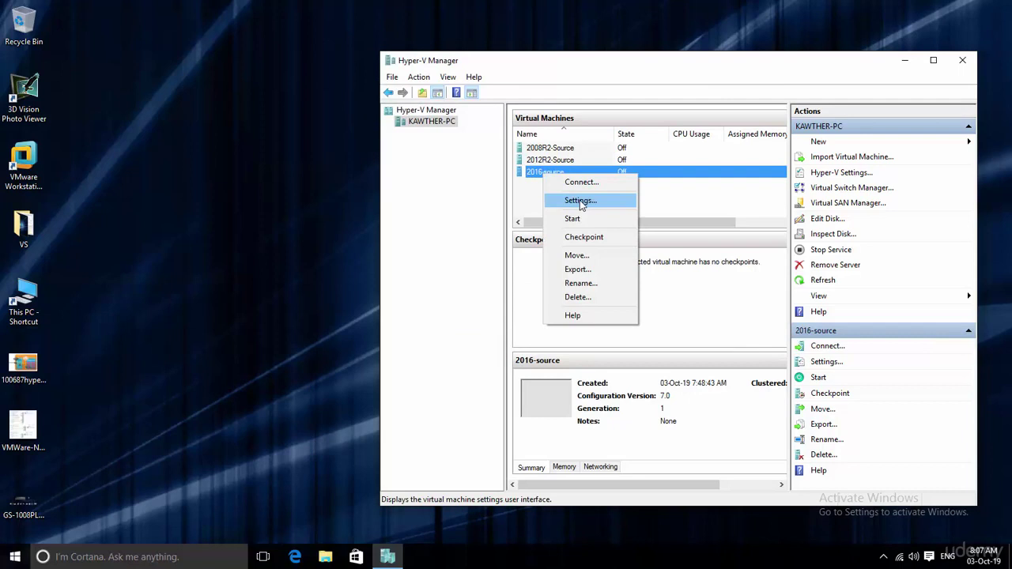
click(579, 200)
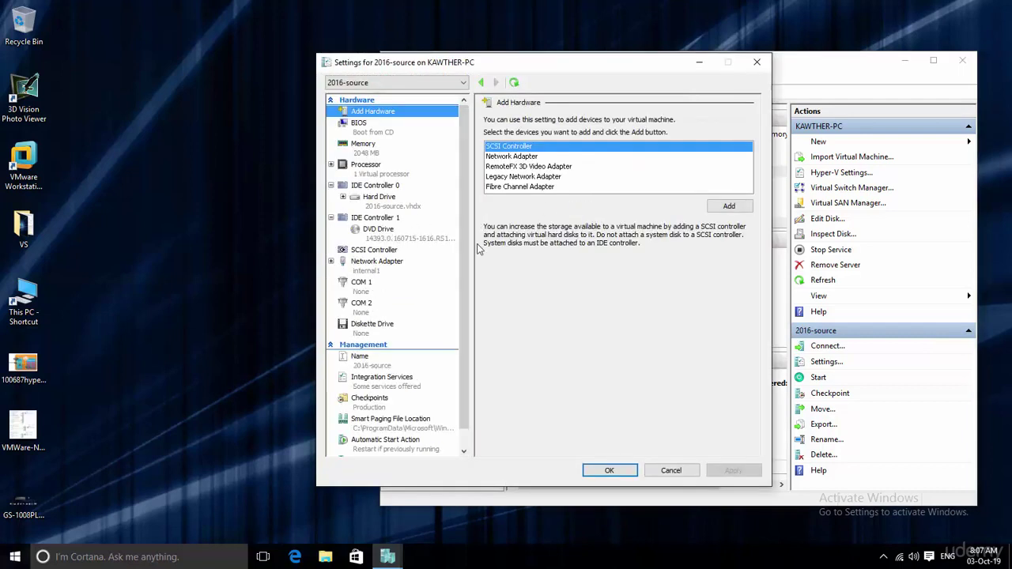
click(672, 471)
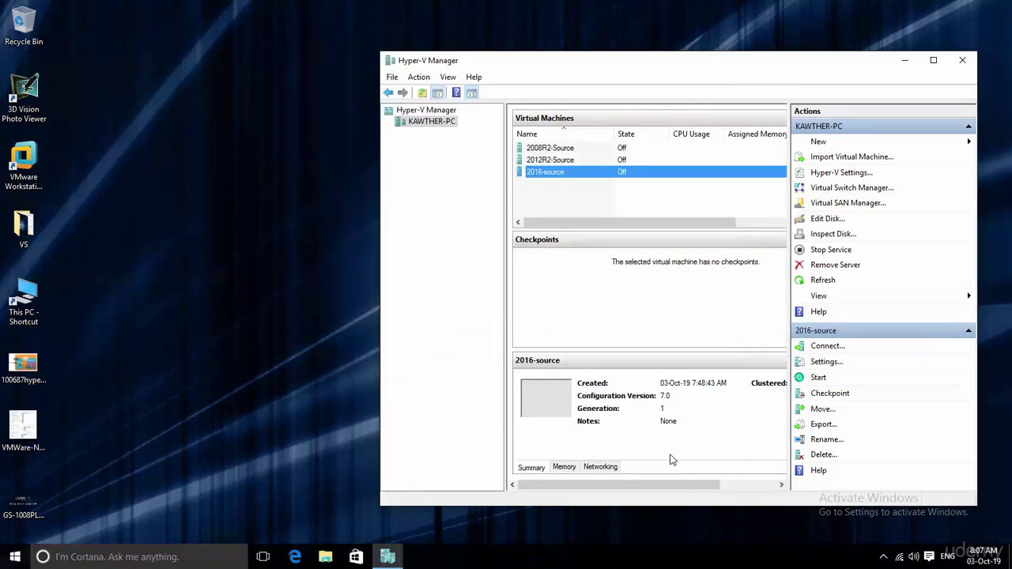
- Open console windows for 2008R2-Source, 2012R2-Source and 2016-source and arrange them side by side
double_click(555, 151)
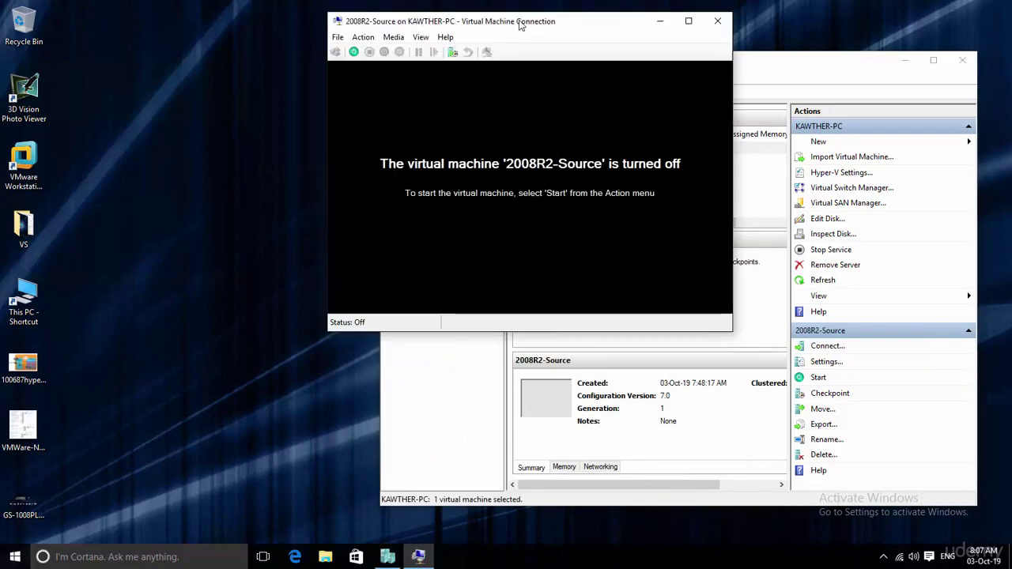
drag(520, 26, 232, 108)
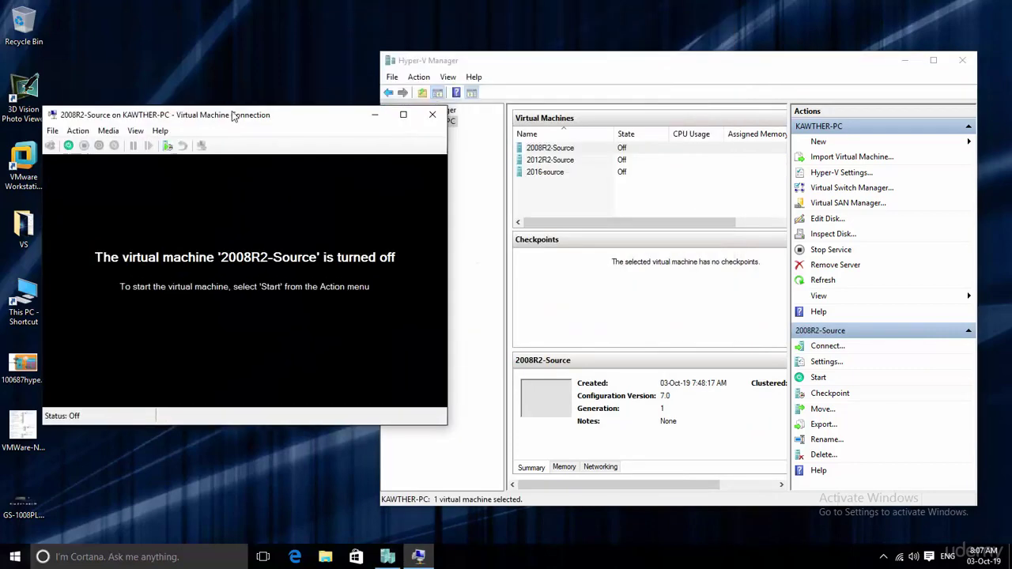
double_click(549, 161)
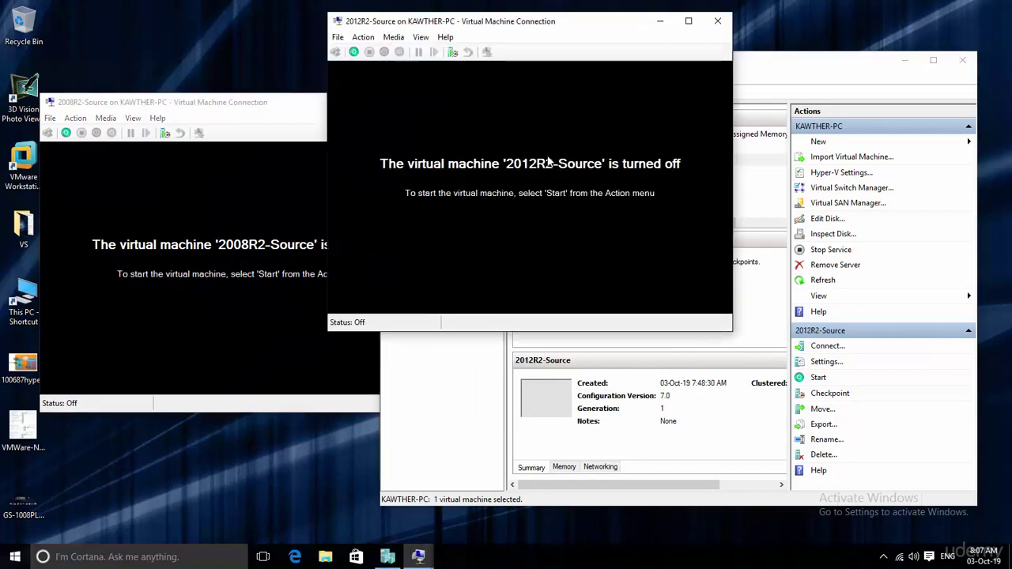
drag(518, 22, 326, 176)
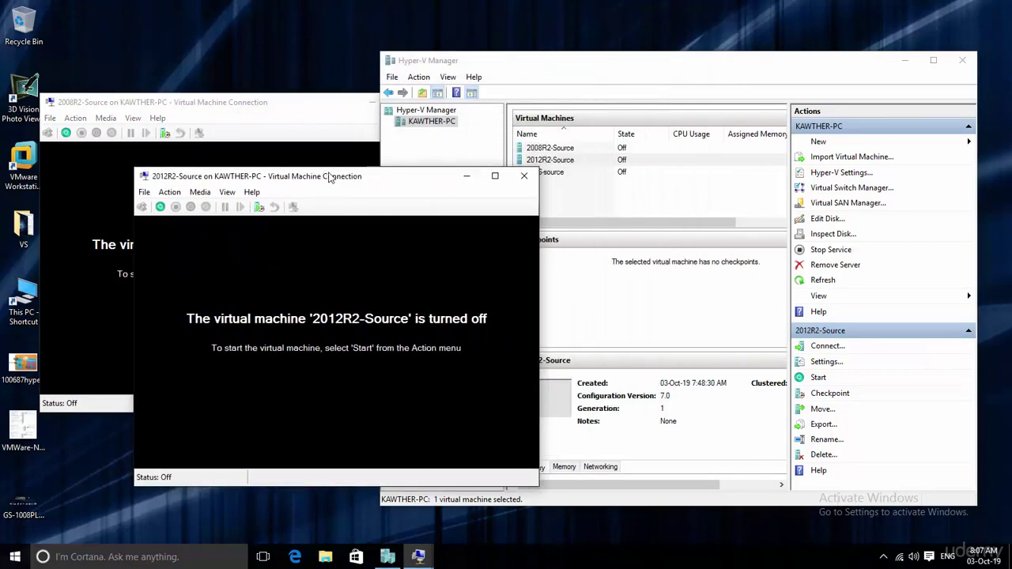
double_click(557, 173)
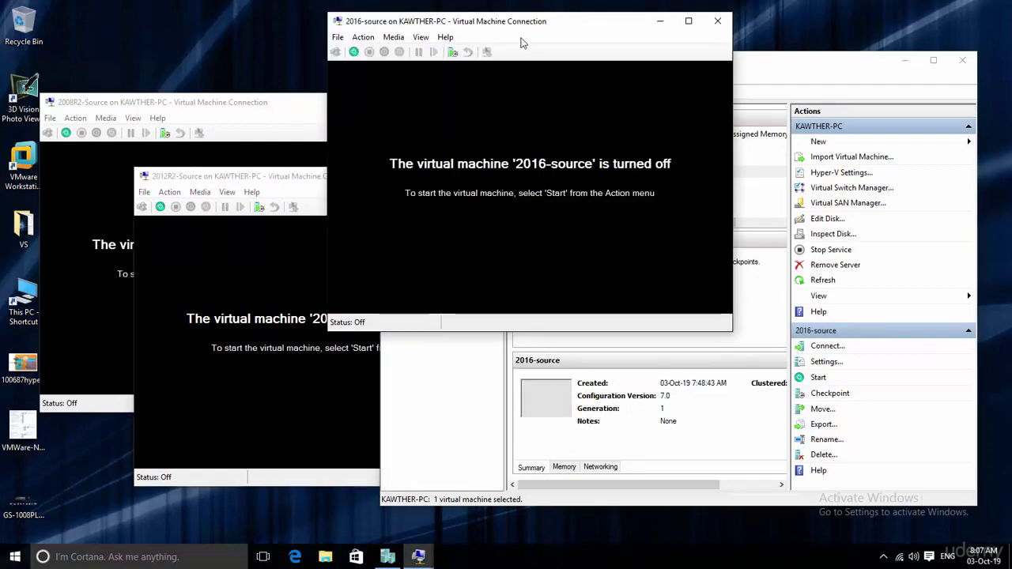
drag(422, 22, 650, 136)
drag(324, 178, 466, 105)
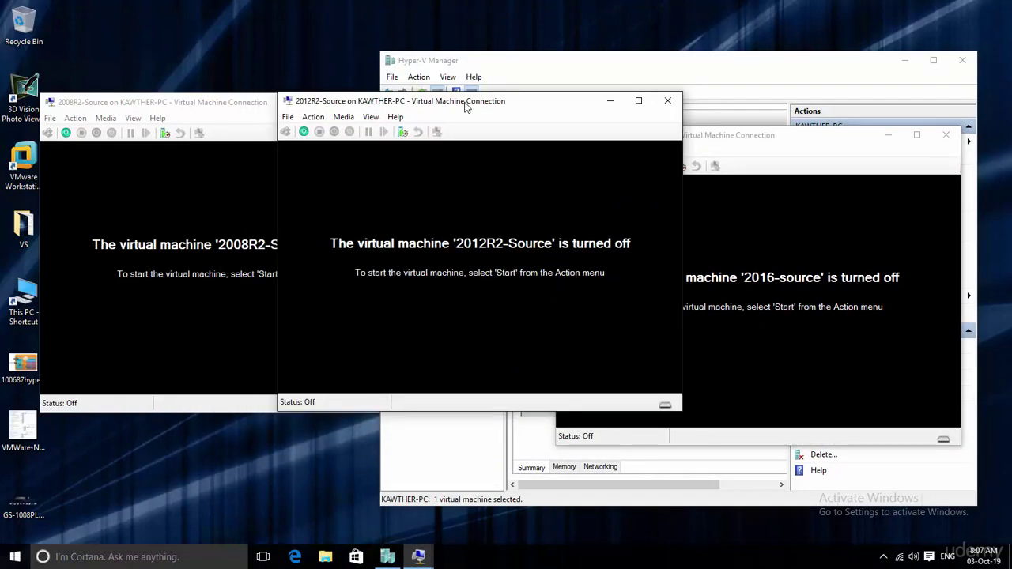
- Start 2008R2-Source, 2012R2-Source and 2016-source from their consoles and raise the 2016 and 2012R2 windows
click(66, 133)
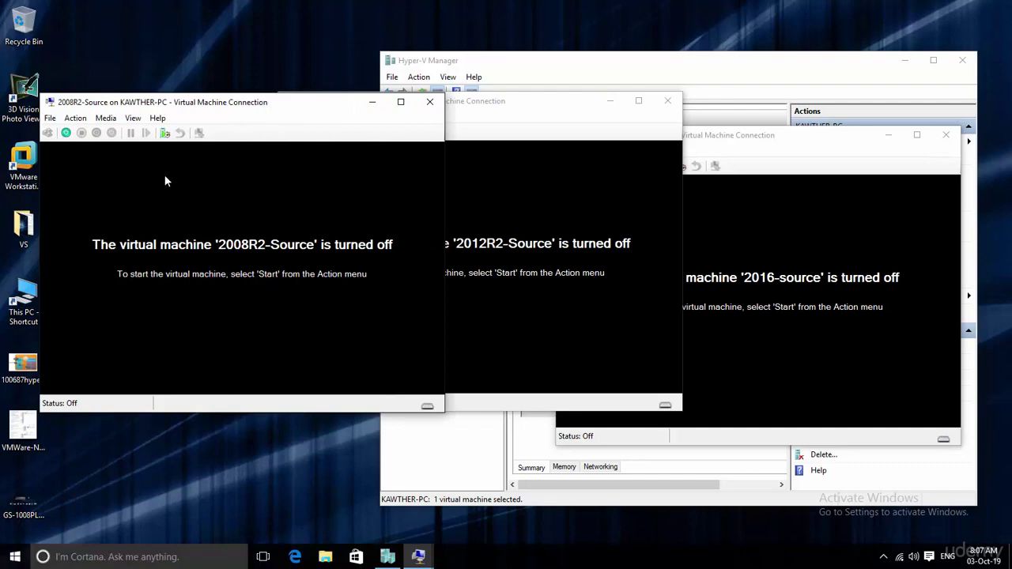
click(66, 133)
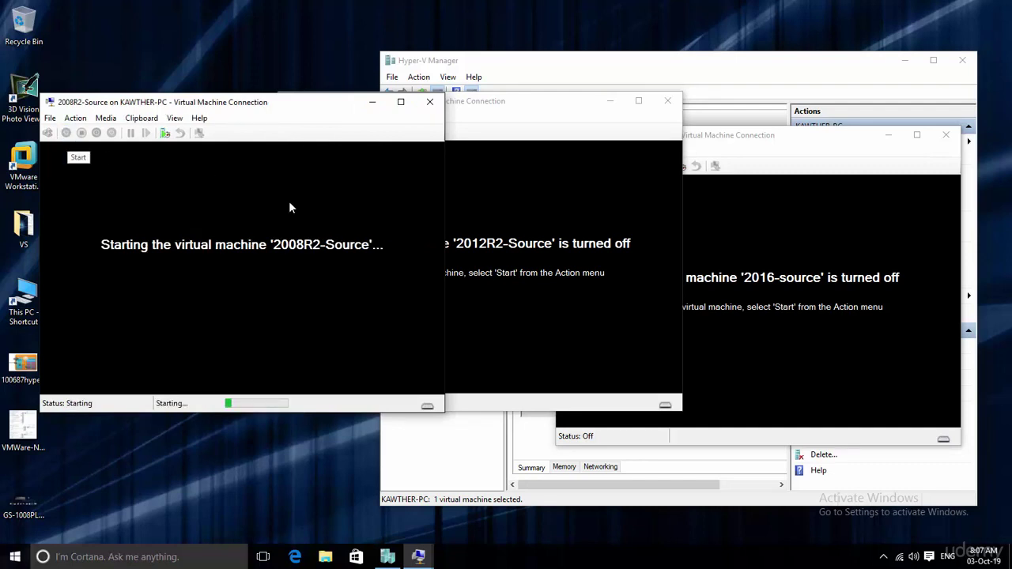
click(575, 109)
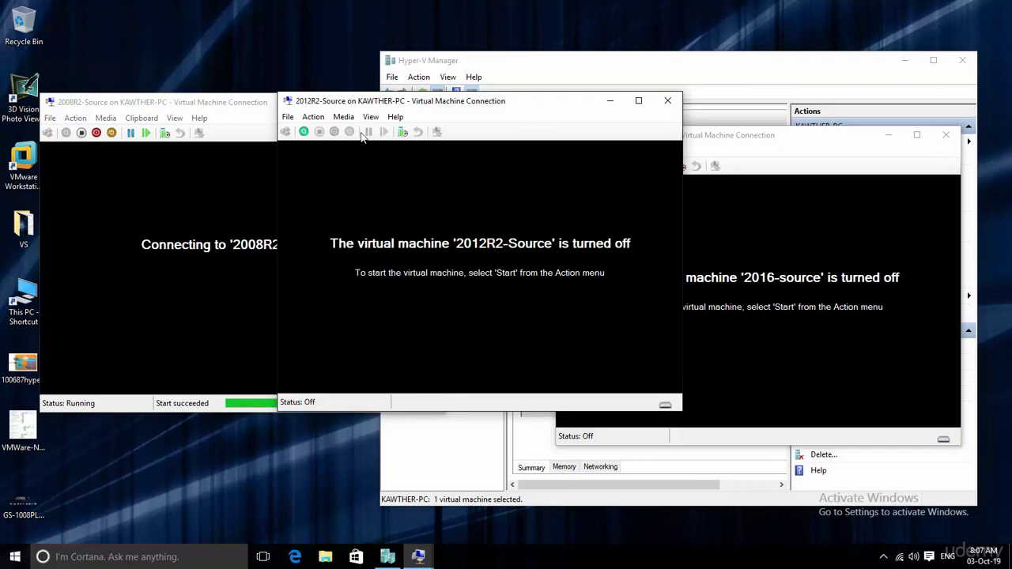
click(303, 132)
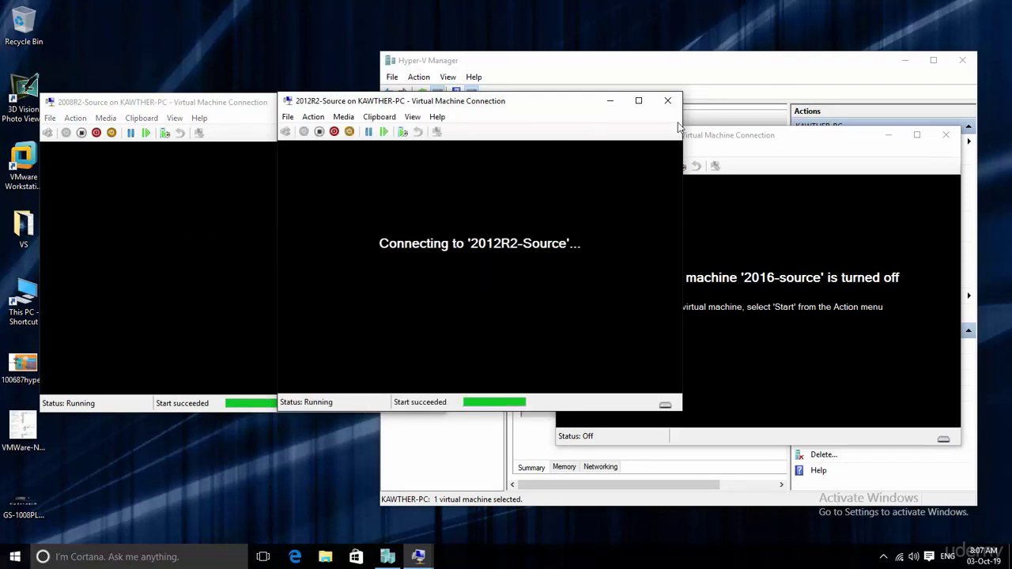
click(786, 140)
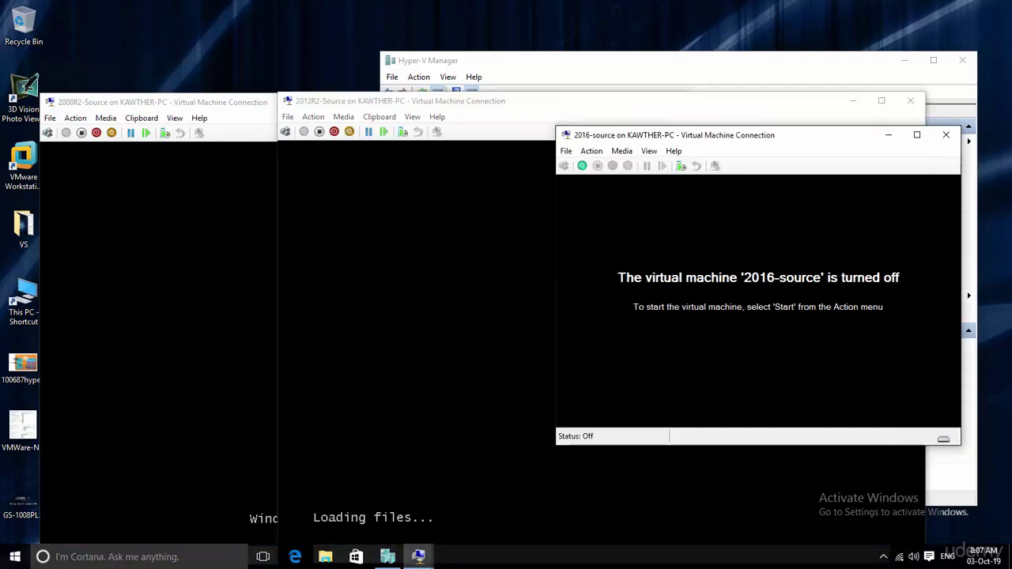
click(582, 165)
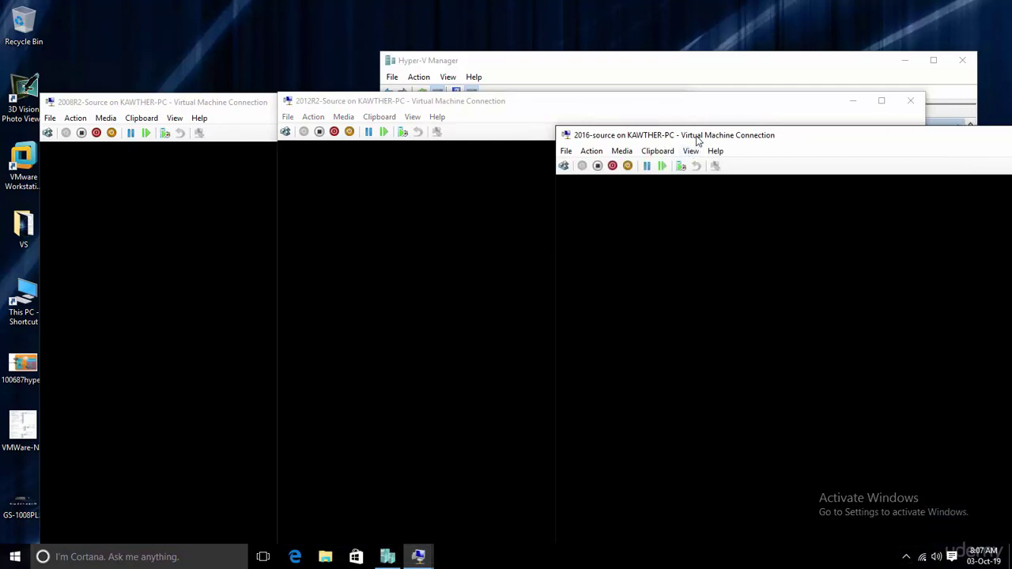
drag(697, 140, 702, 46)
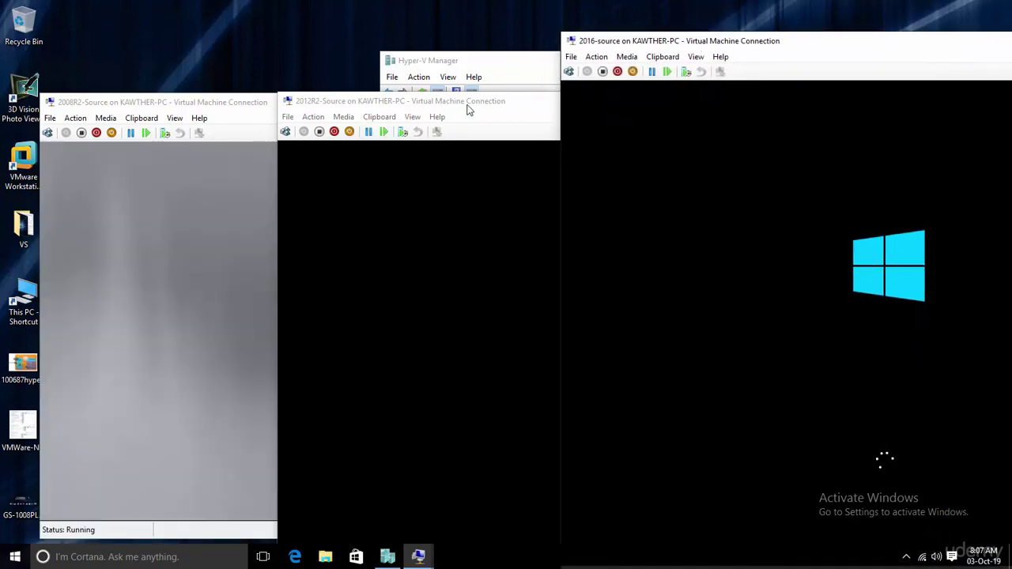
drag(474, 111, 477, 52)
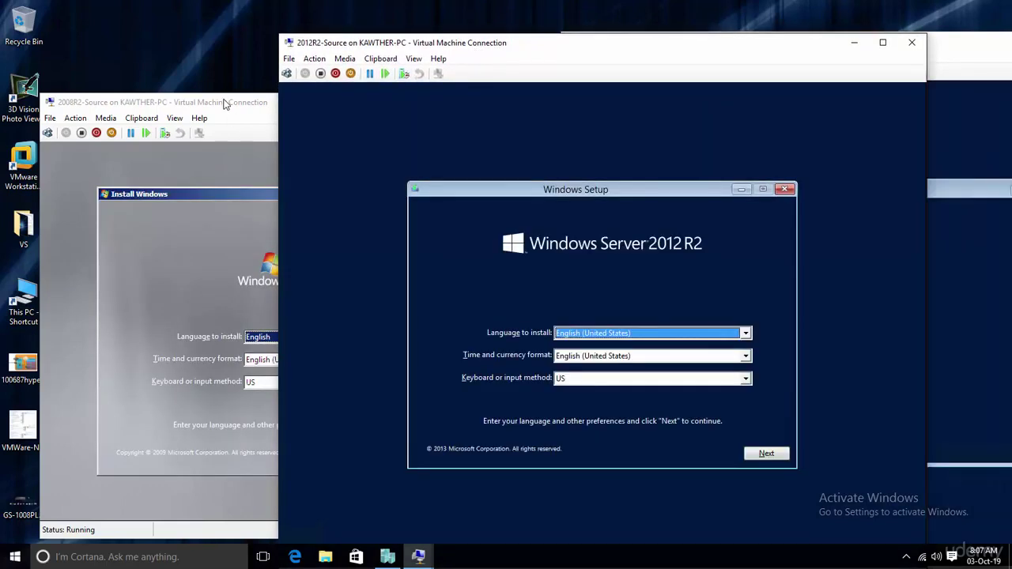
- On 2008R2-Source, accept the language settings and start the Windows Server 2008 R2 installation
drag(229, 102, 226, 43)
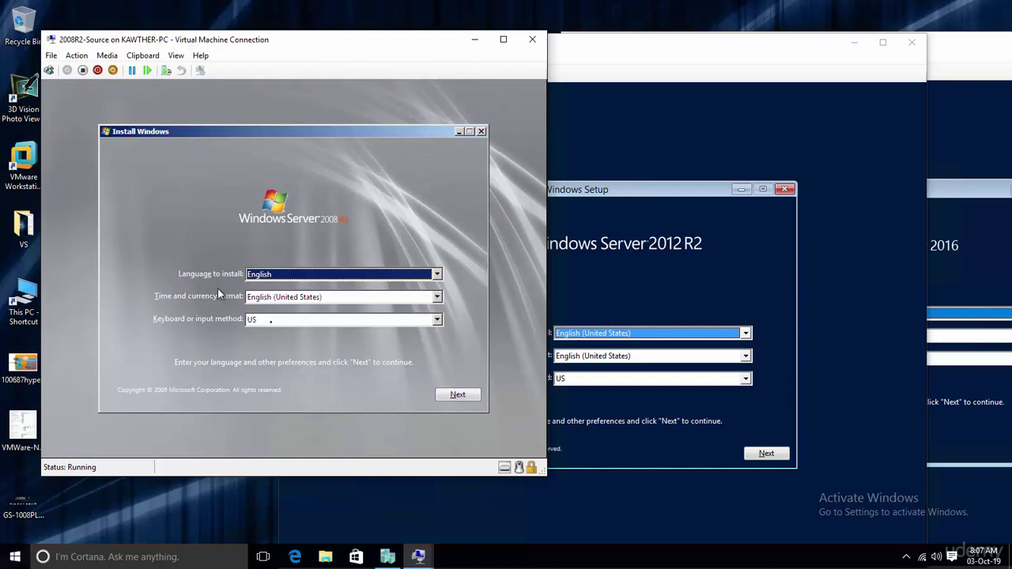
click(463, 396)
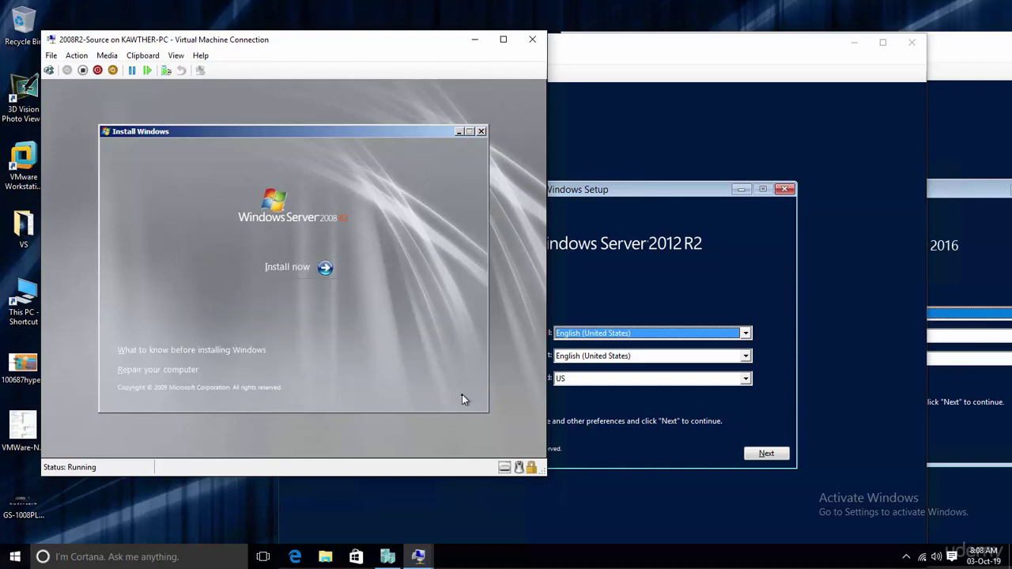
click(273, 266)
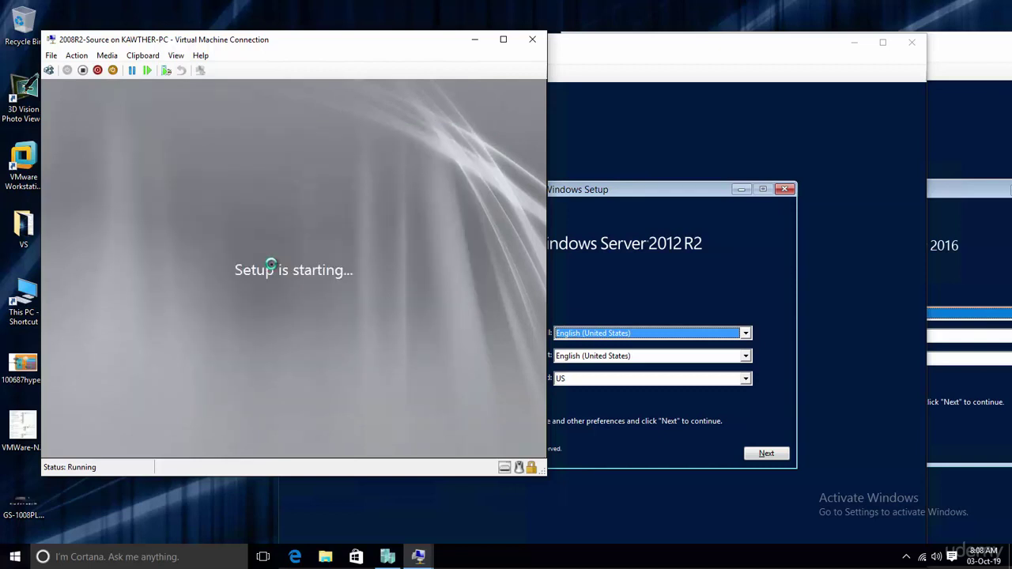
- On 2012R2-Source, accept the default language settings and start the Windows Server 2012 R2 installation
click(677, 438)
click(757, 455)
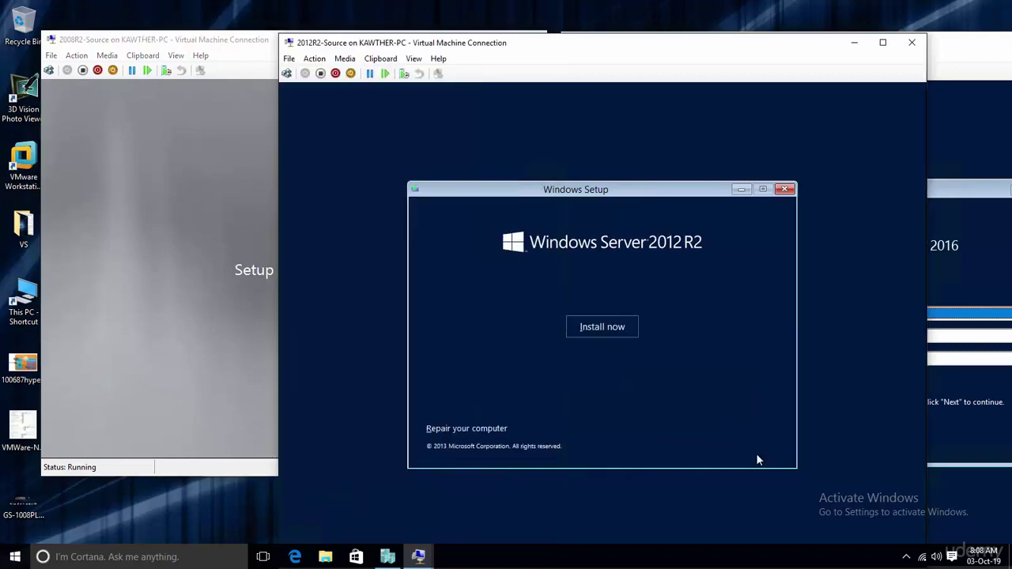
click(601, 327)
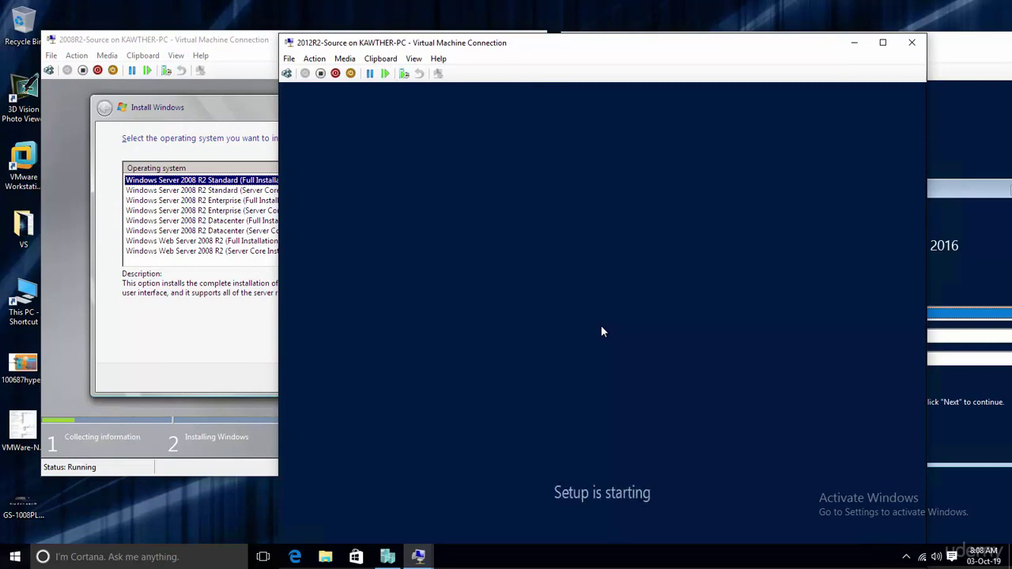
- On 2008R2-Source, choose Enterprise (Full Installation), accept the license, and custom-install onto Disk 0
click(237, 350)
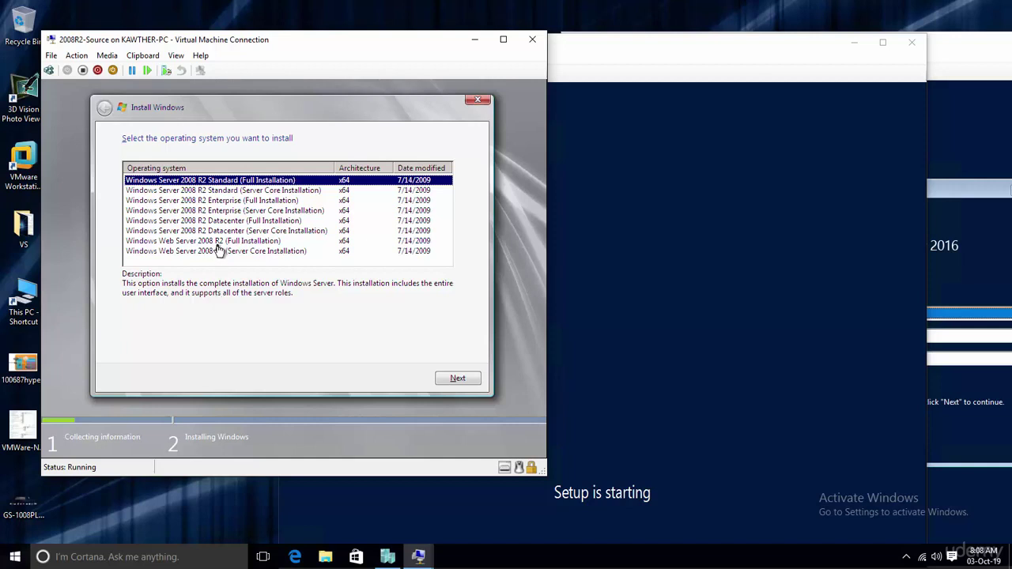
click(219, 201)
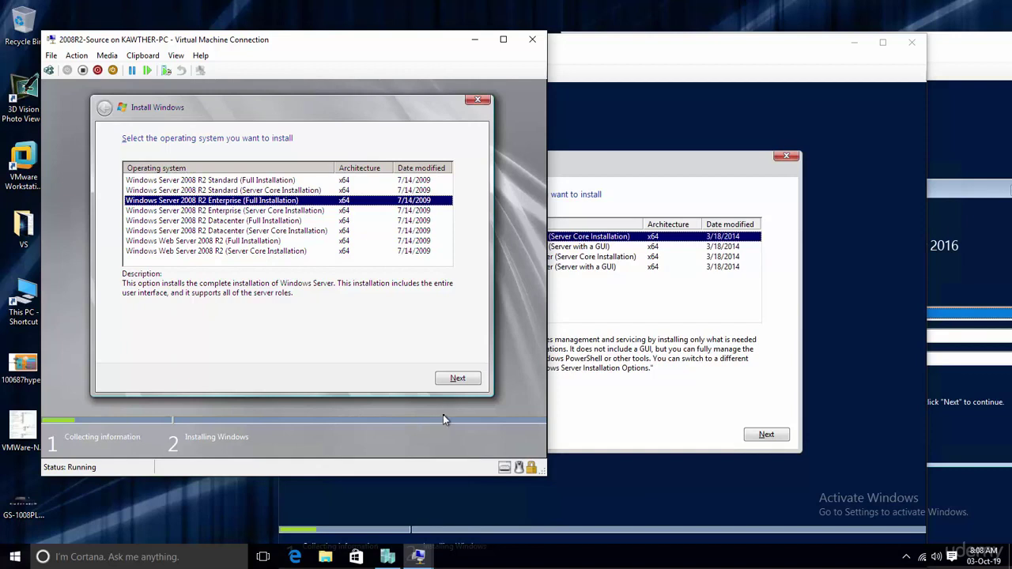
click(449, 380)
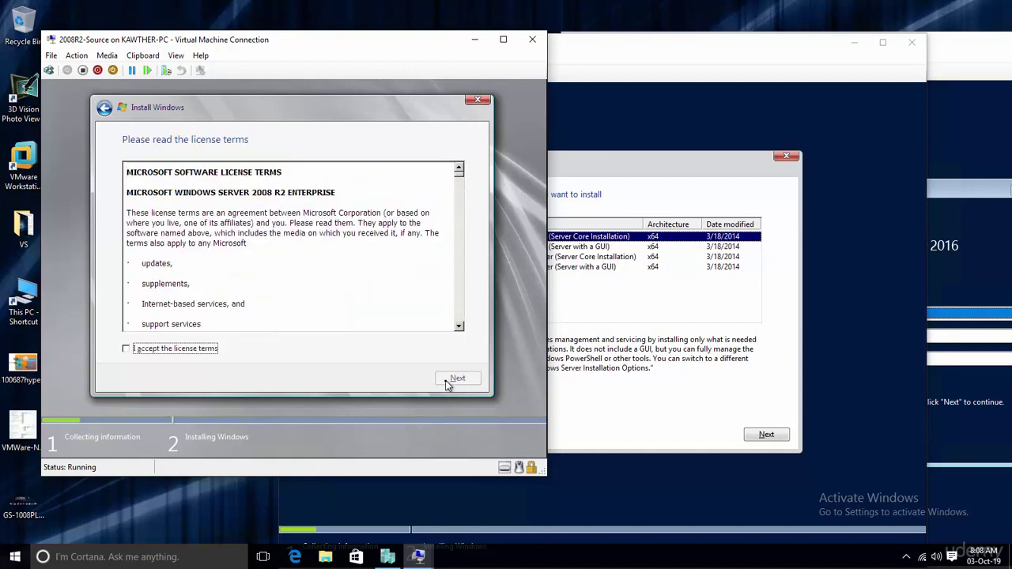
click(146, 350)
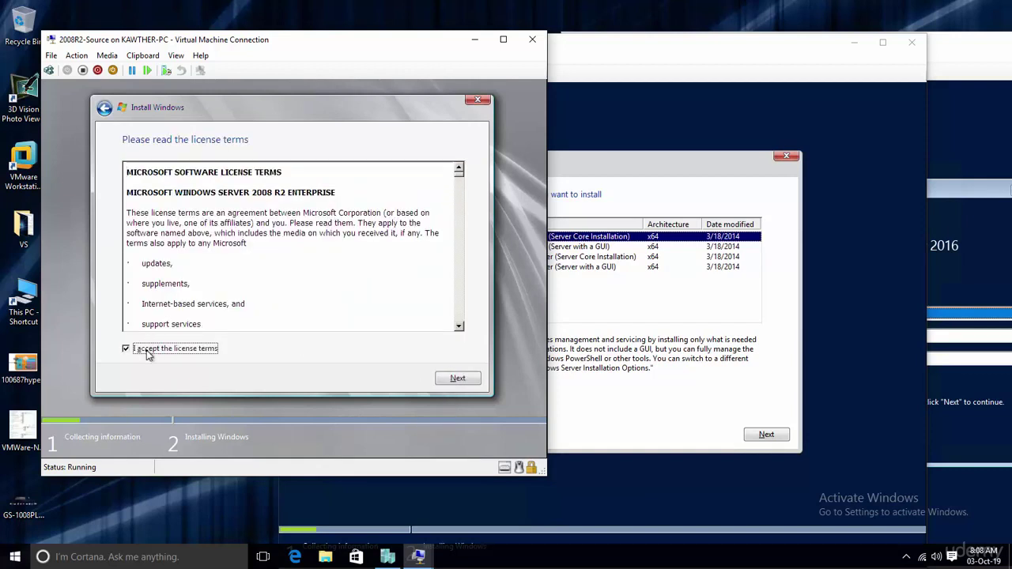
click(463, 378)
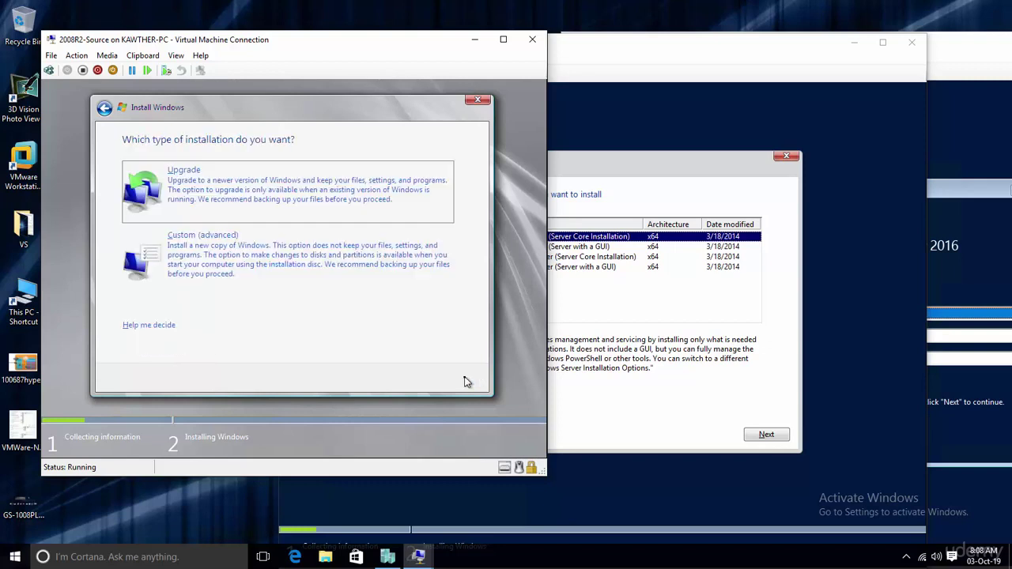
click(188, 257)
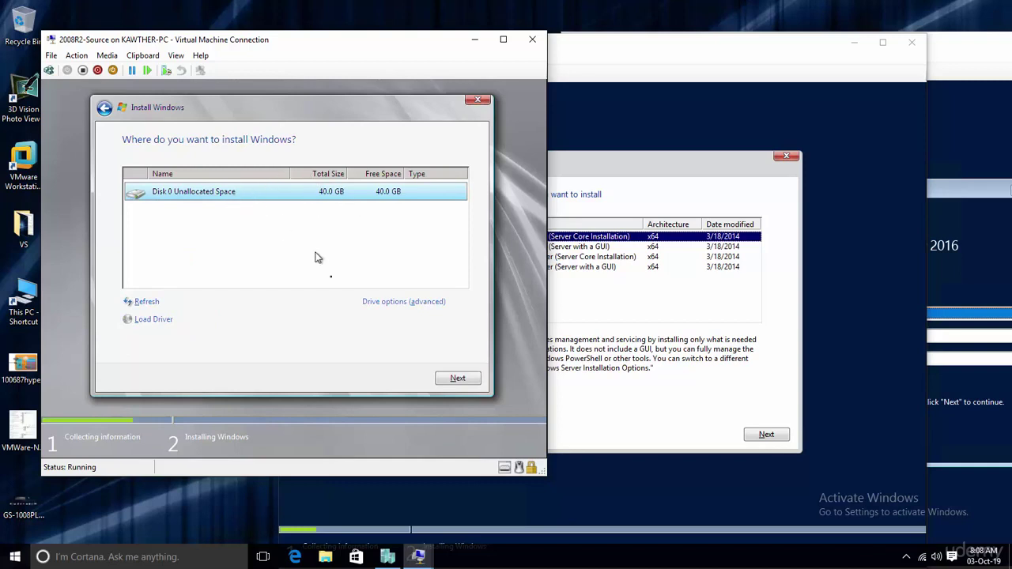
click(457, 382)
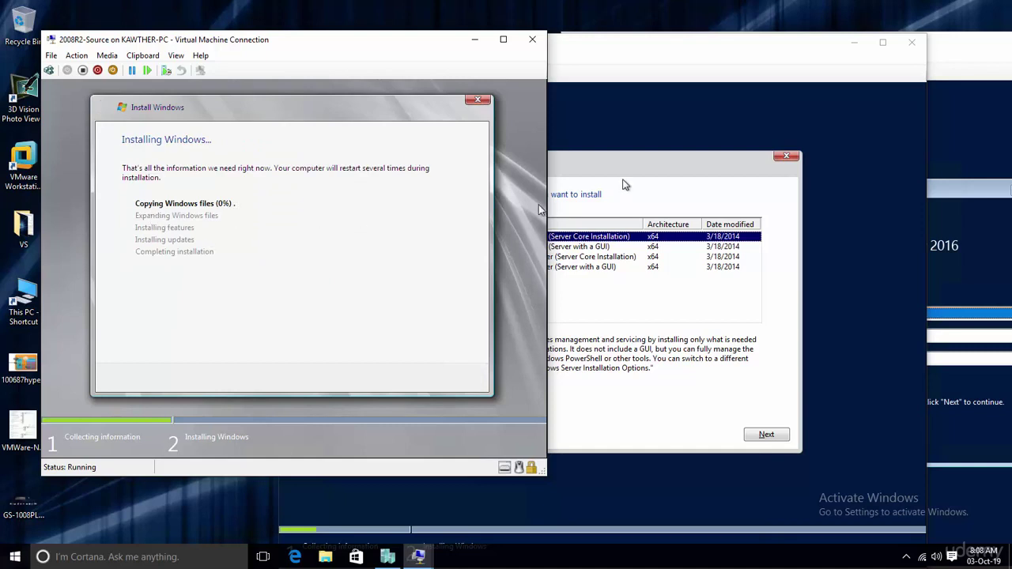
click(623, 184)
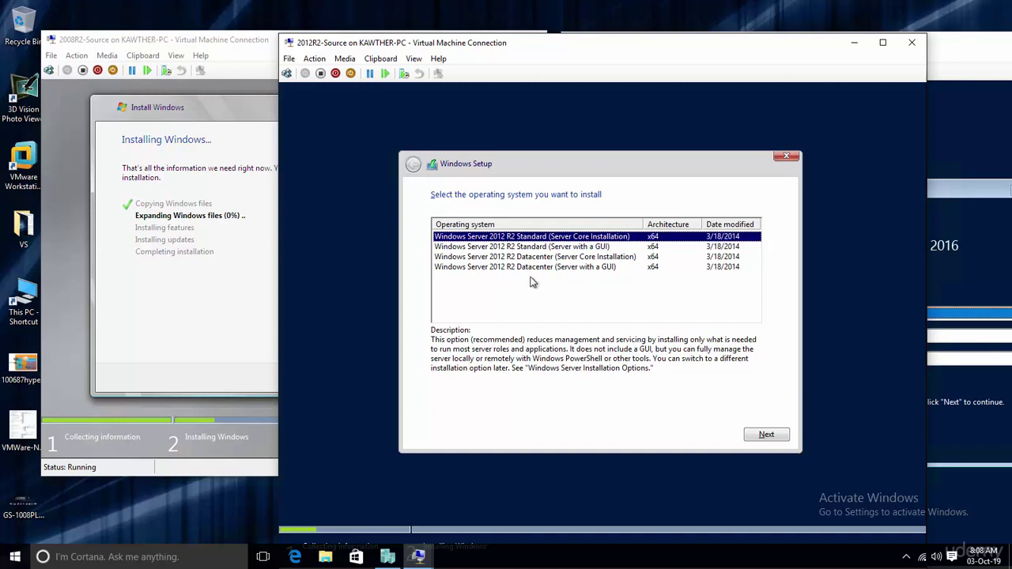
- On 2012R2-Source, choose Datacenter (Server with a GUI), accept the license, and custom-install onto Drive 0
click(529, 269)
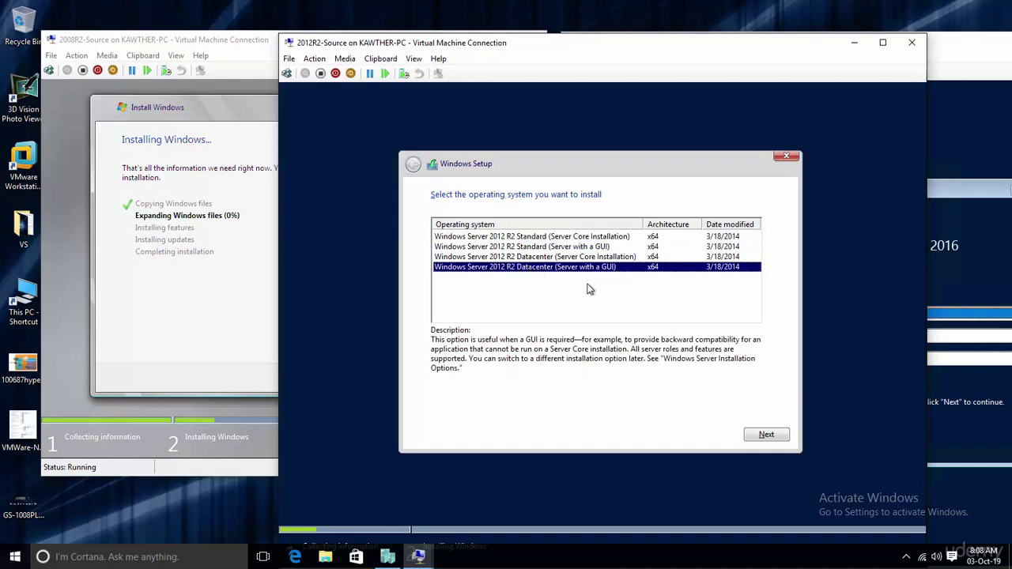
click(769, 439)
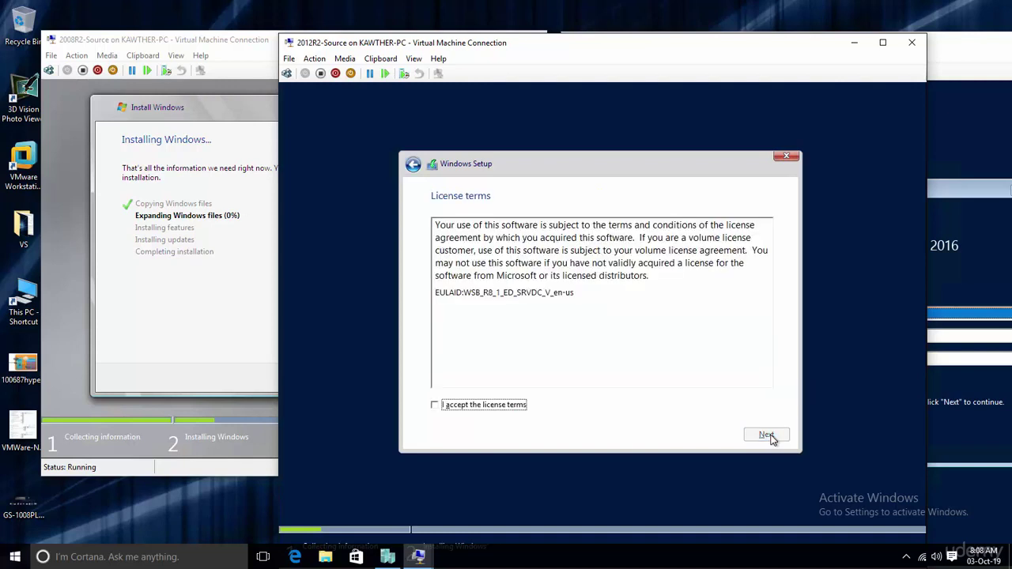
click(500, 407)
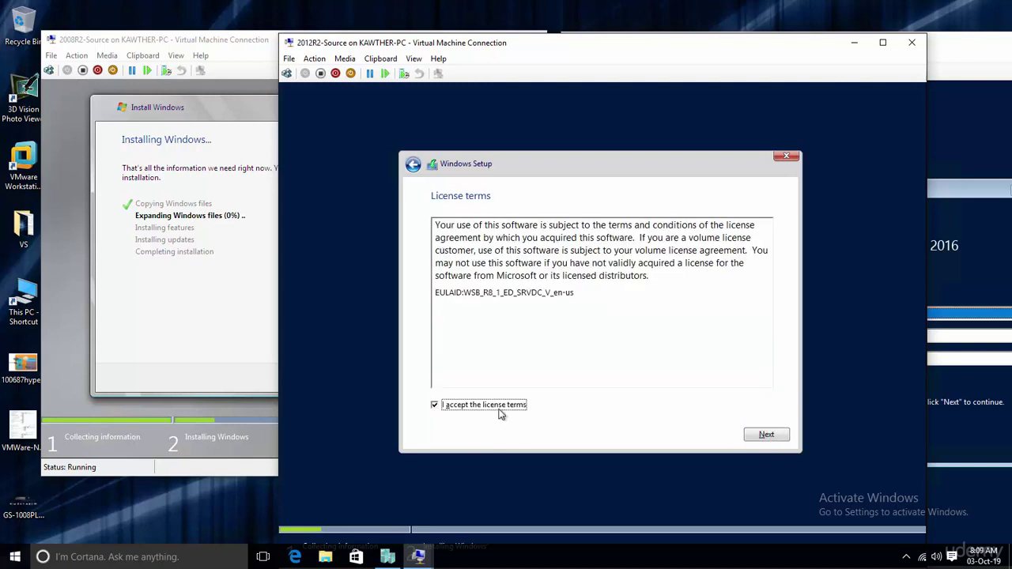
click(764, 436)
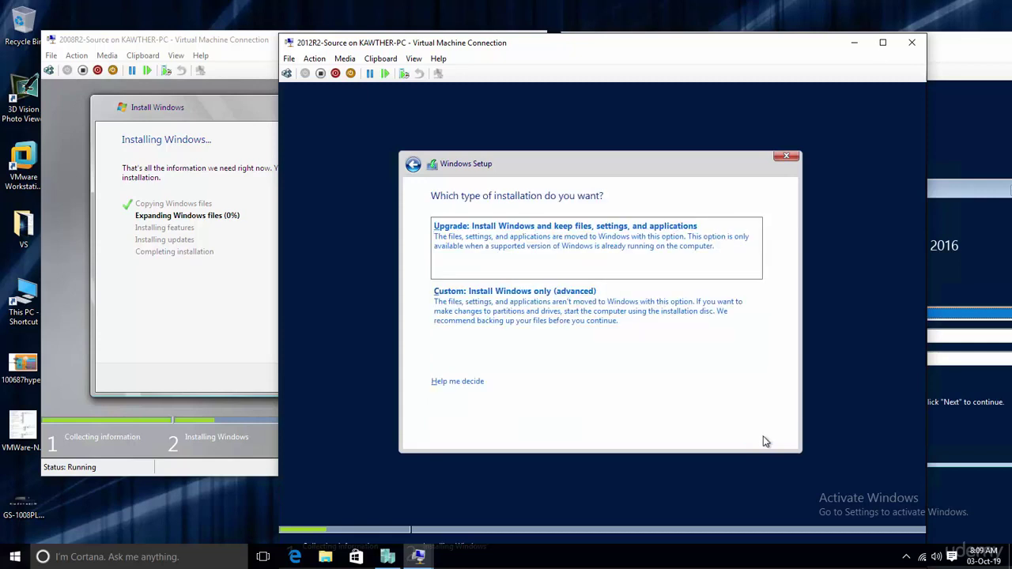
click(497, 320)
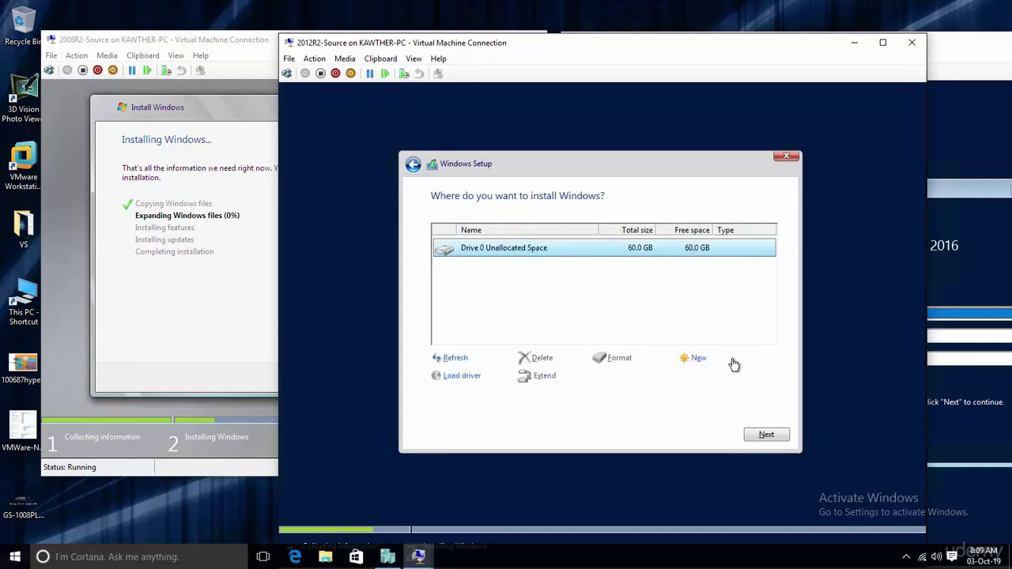
click(765, 435)
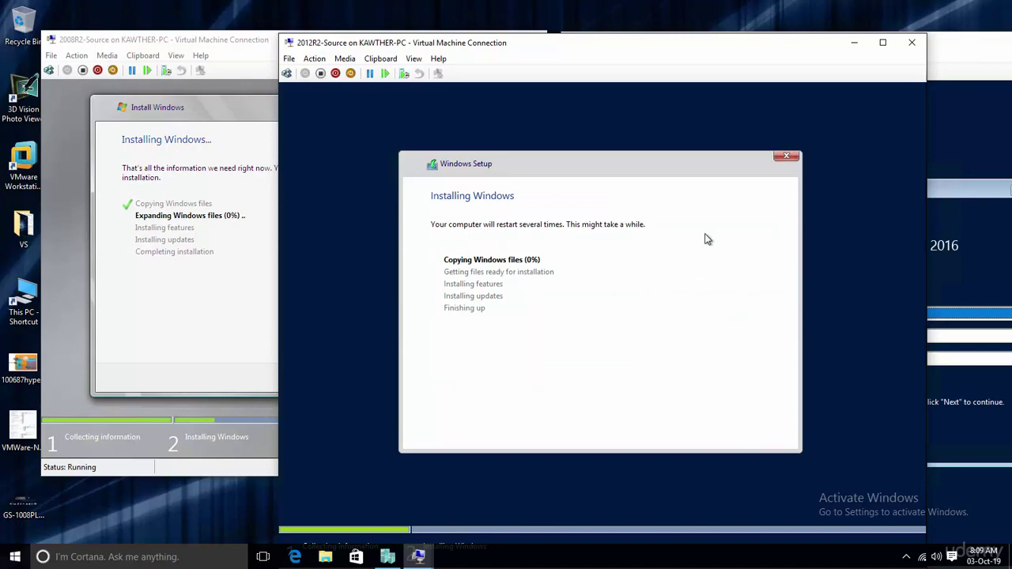
click(951, 71)
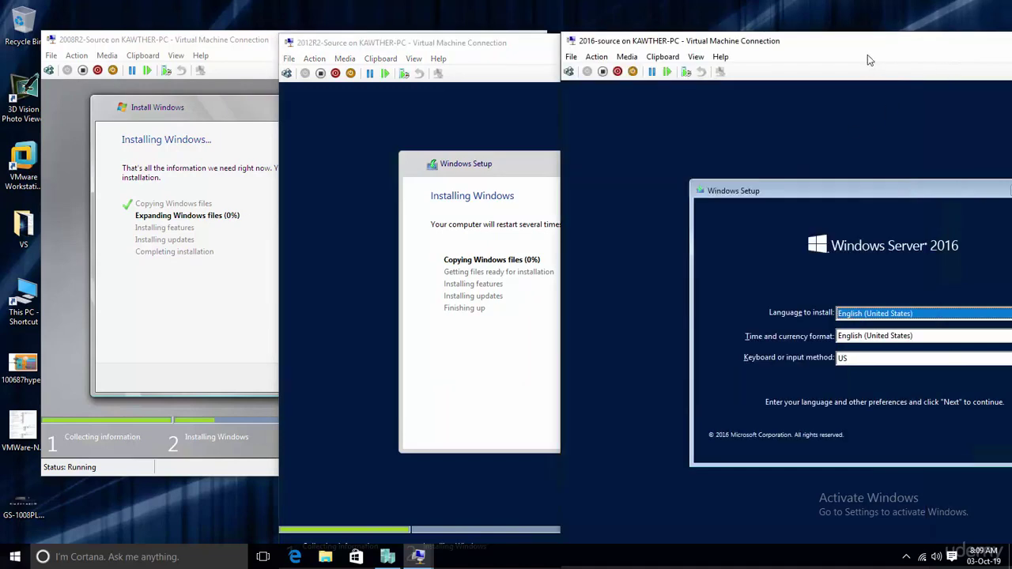
- On 2016-source, accept the default language settings and start the Windows Server 2016 installation
drag(865, 50, 751, 38)
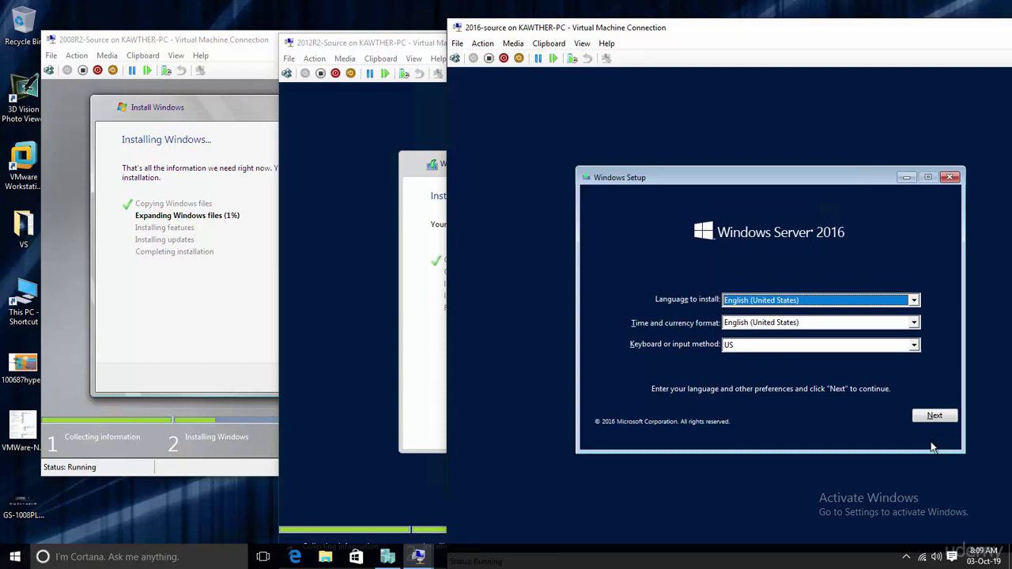
click(935, 417)
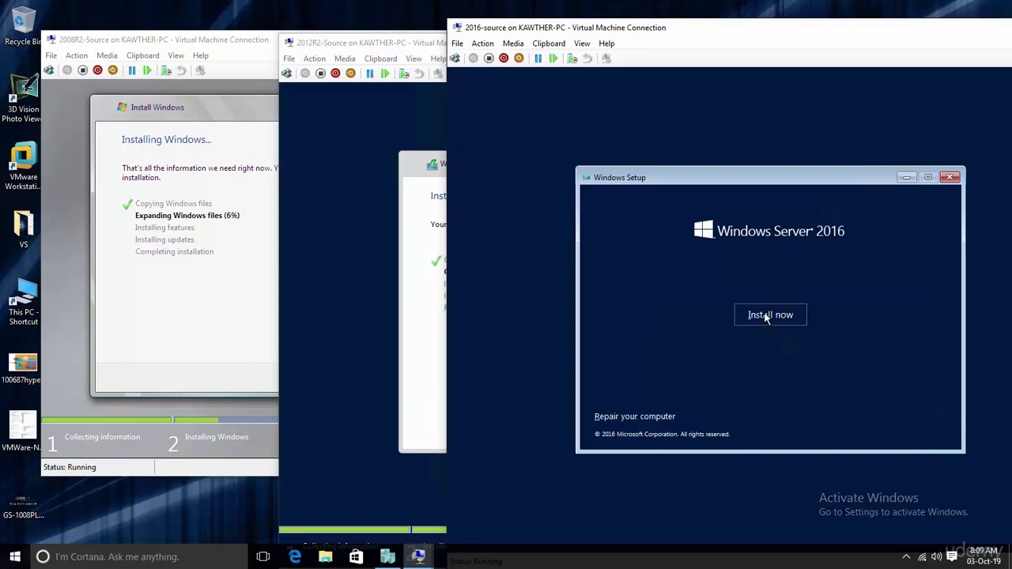
click(765, 316)
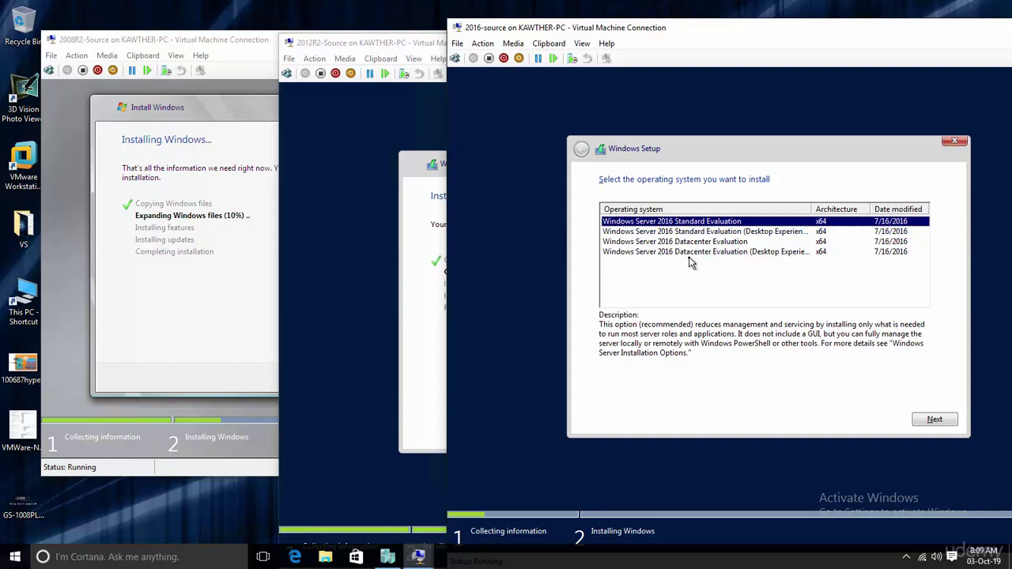
- Choose Datacenter Evaluation (Desktop Experience), accept the license, and custom-install onto unallocated Drive 0
click(688, 253)
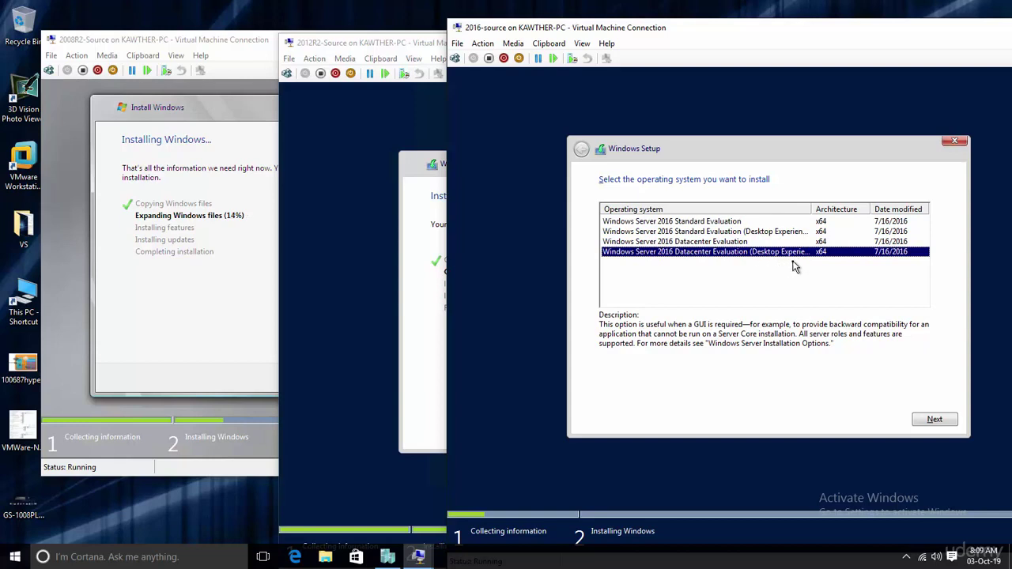
click(933, 422)
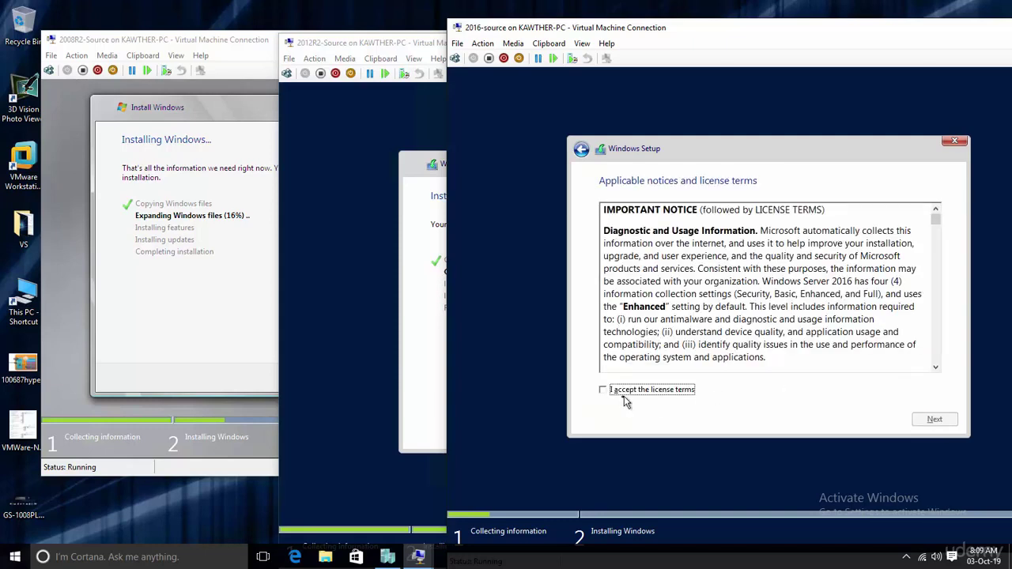
click(608, 396)
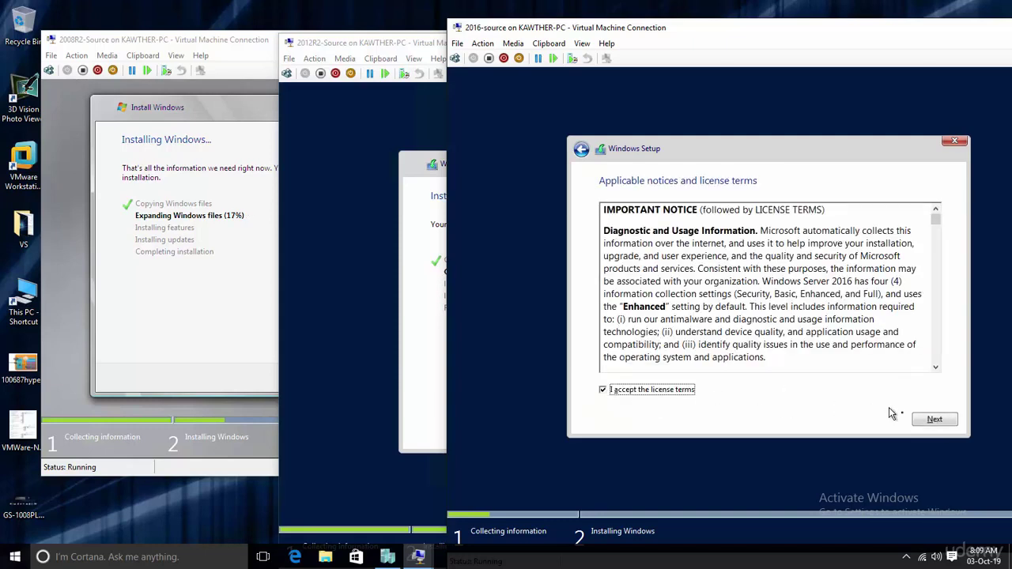
click(931, 420)
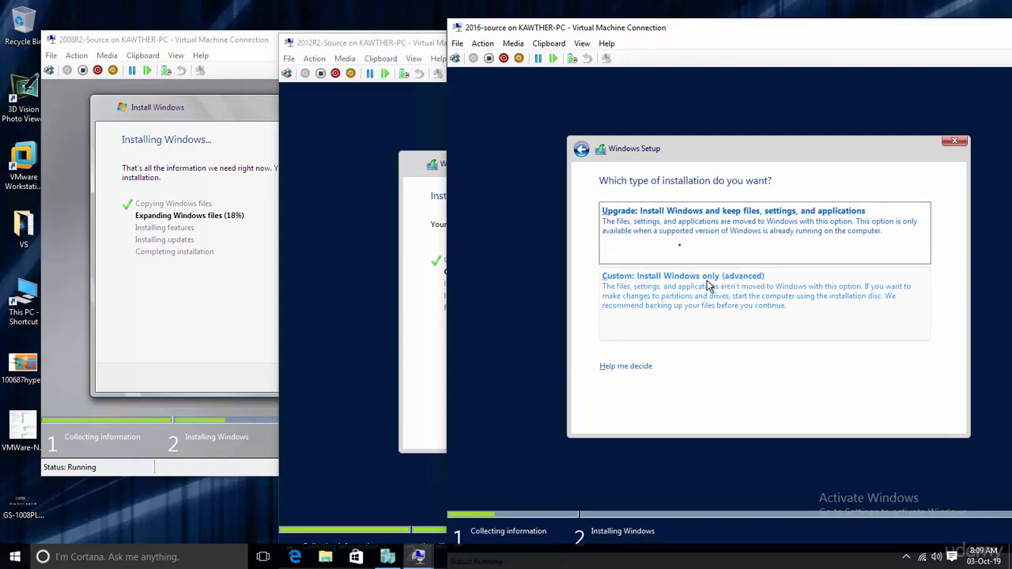
click(705, 294)
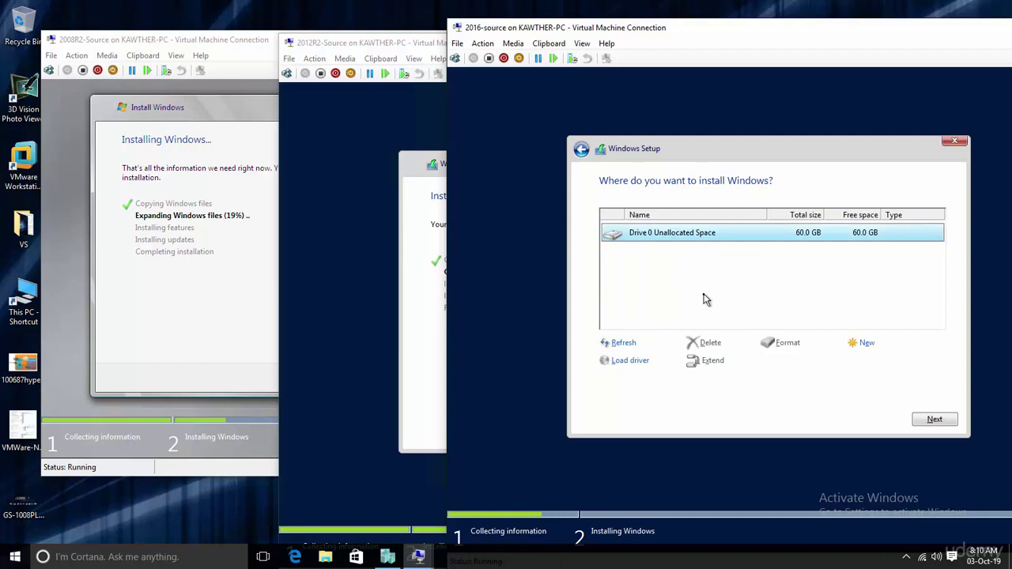
click(924, 420)
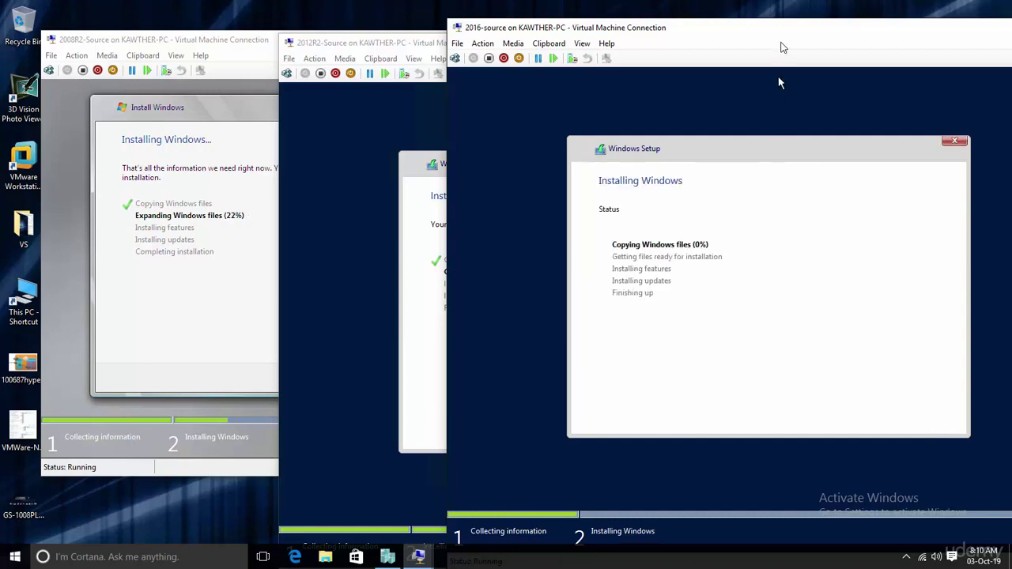
- Move the 2016-source window aside to reveal the 2012R2-Source console
drag(797, 33, 938, 28)
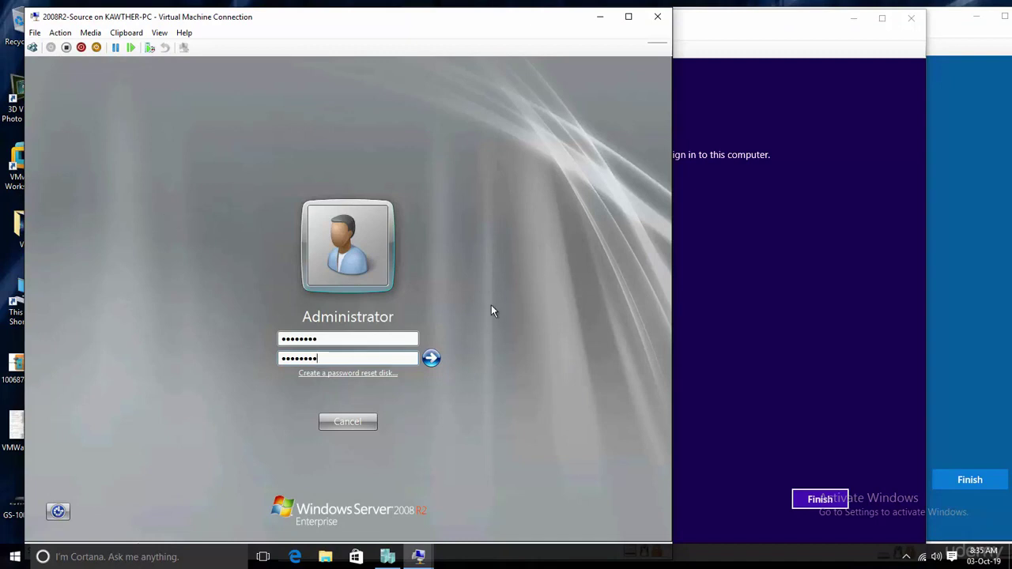
- Submit the Administrator password forms on the 2008 R2, 2012 R2 and 2016 VMs
key(Return)
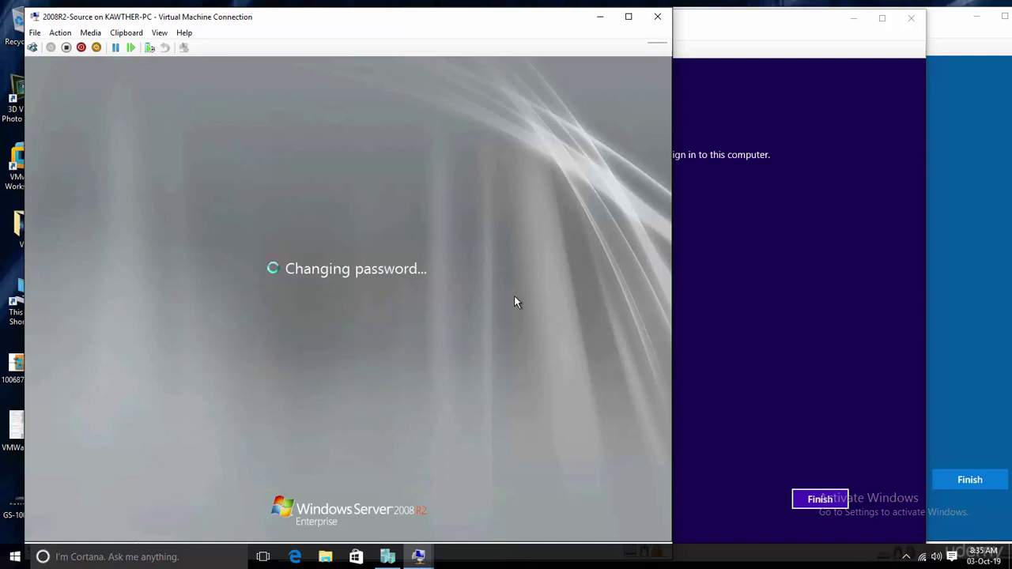
click(752, 285)
key(Return)
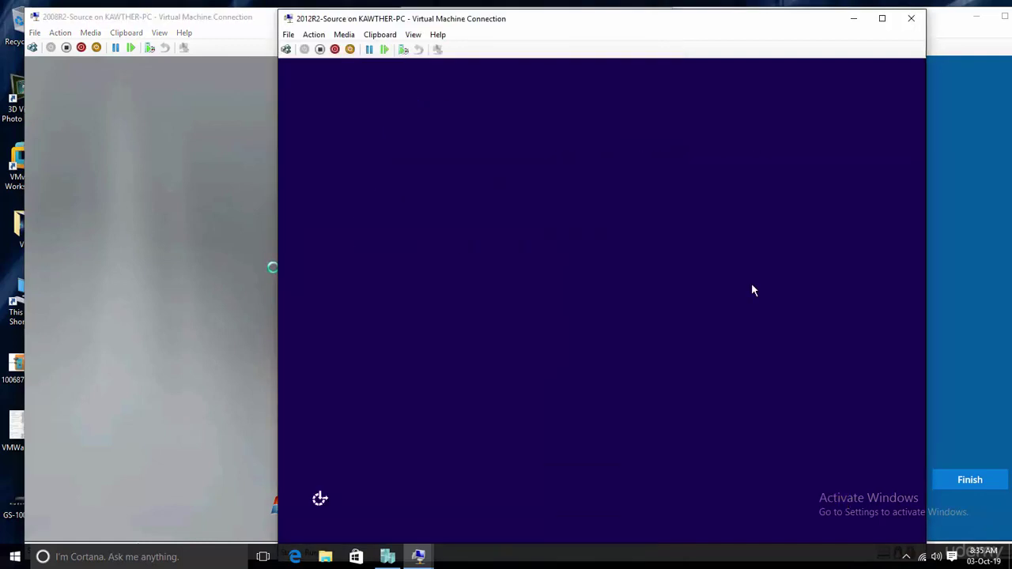
click(967, 248)
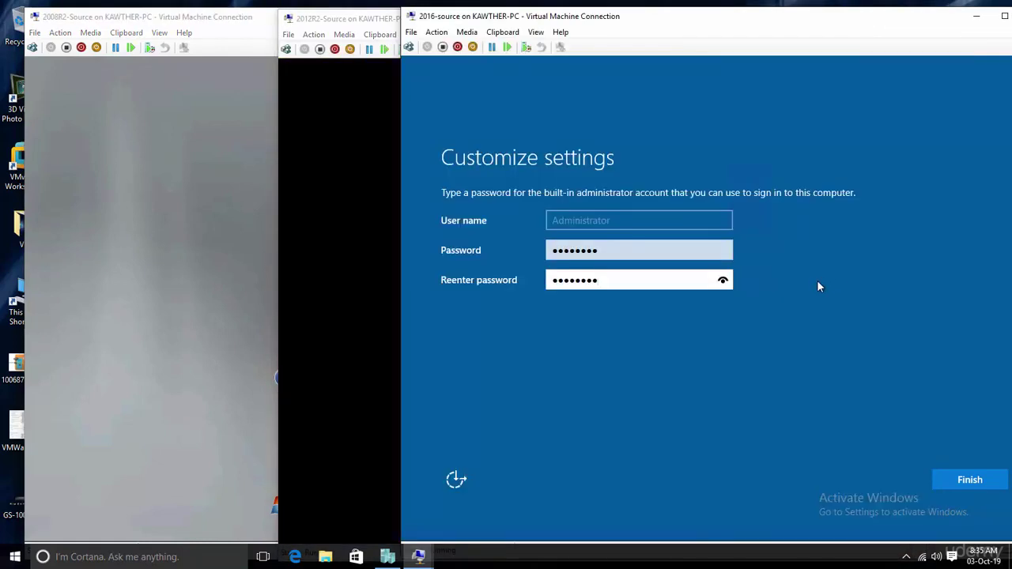
key(Return)
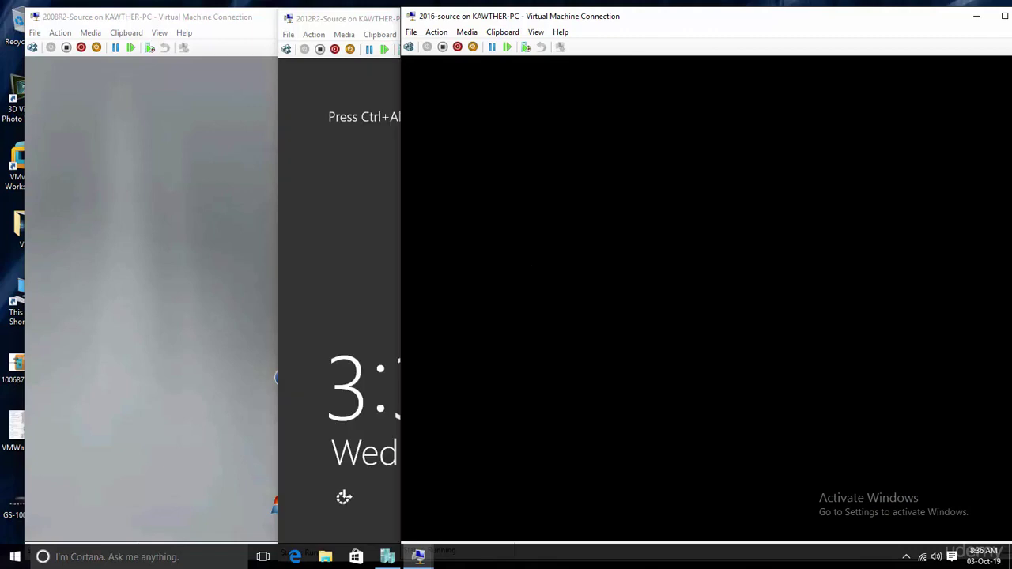
- Sign in as Administrator on 2012 R2 and 2016 with the password, then dismiss the 2008 R2 password-changed message
click(320, 223)
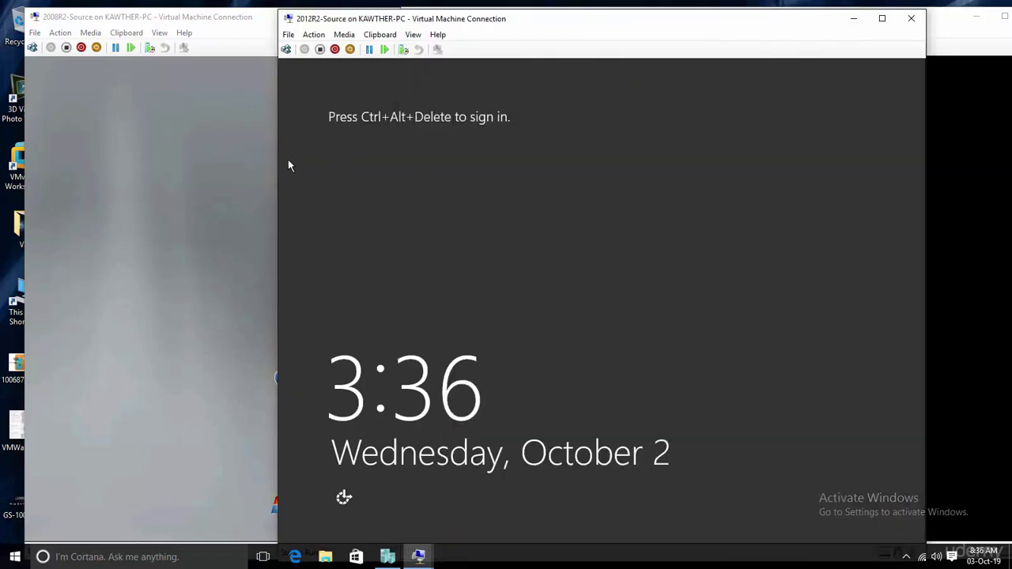
click(286, 49)
click(286, 49)
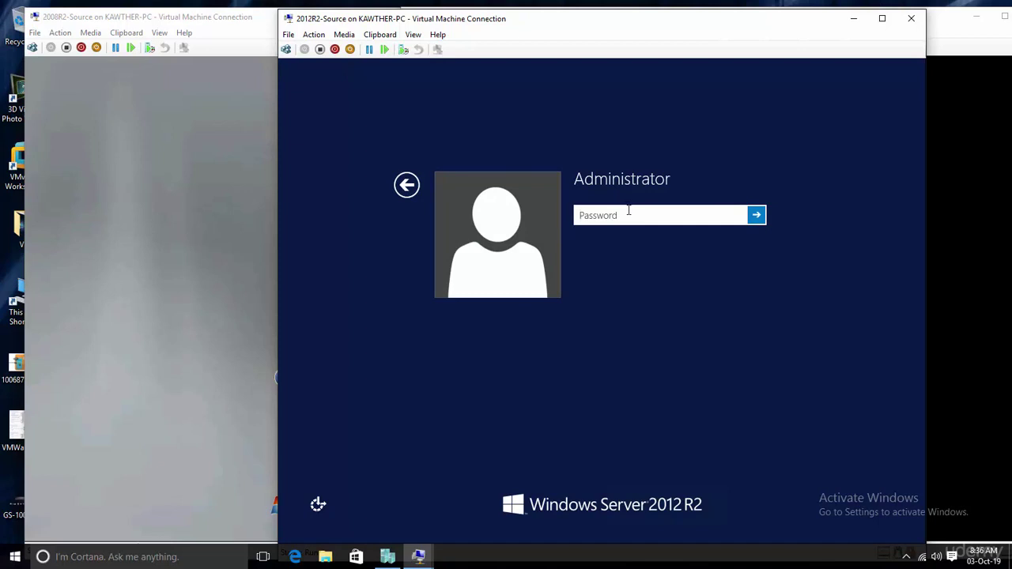
text(Pa$$w0rd)
key(Return)
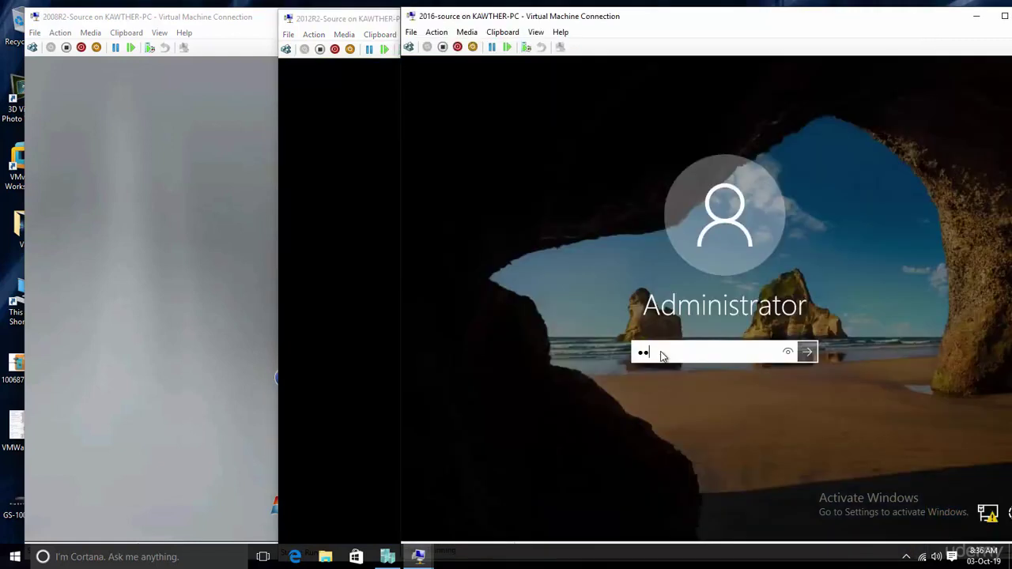
text(******)
key(Return)
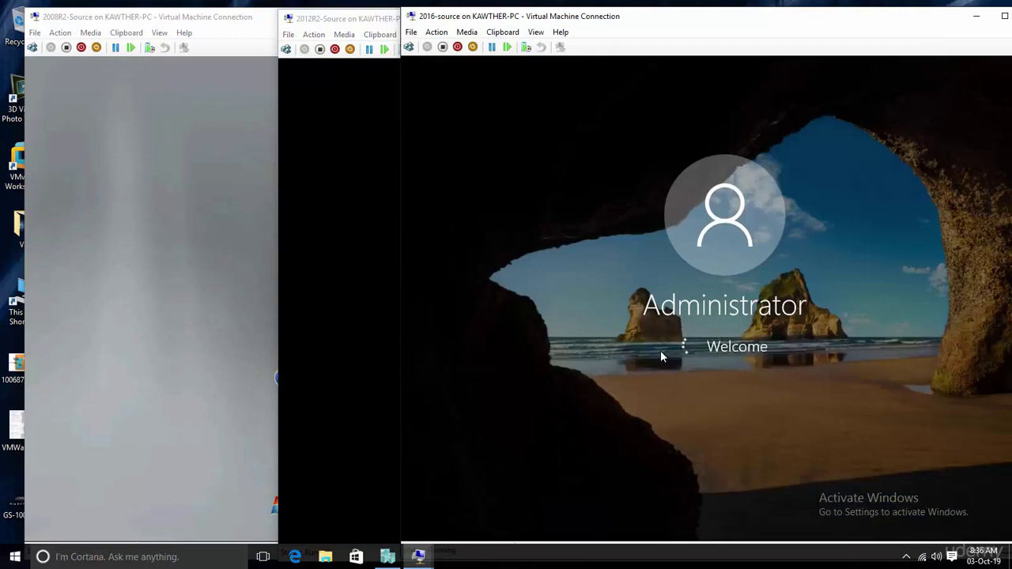
click(155, 261)
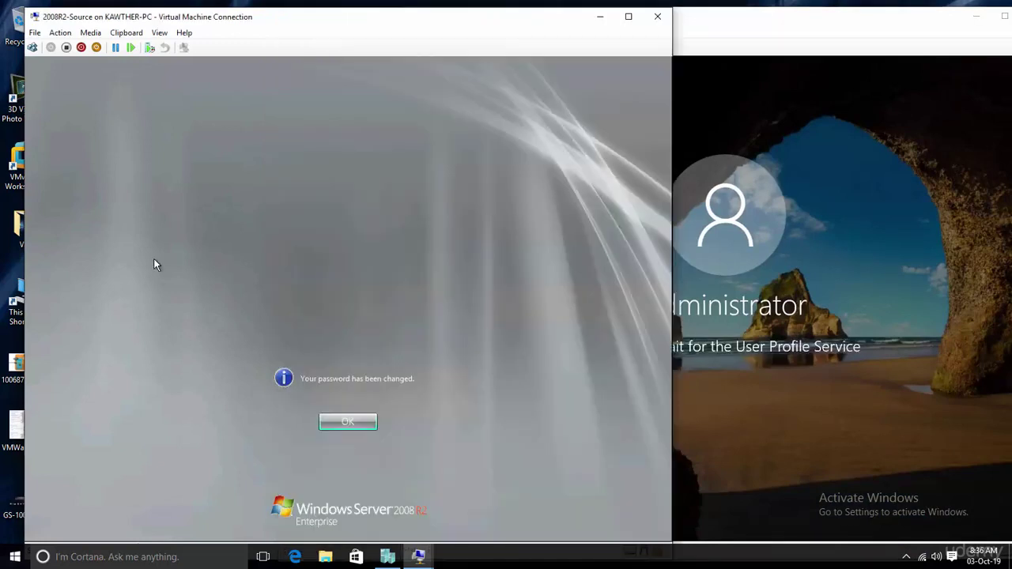
click(340, 422)
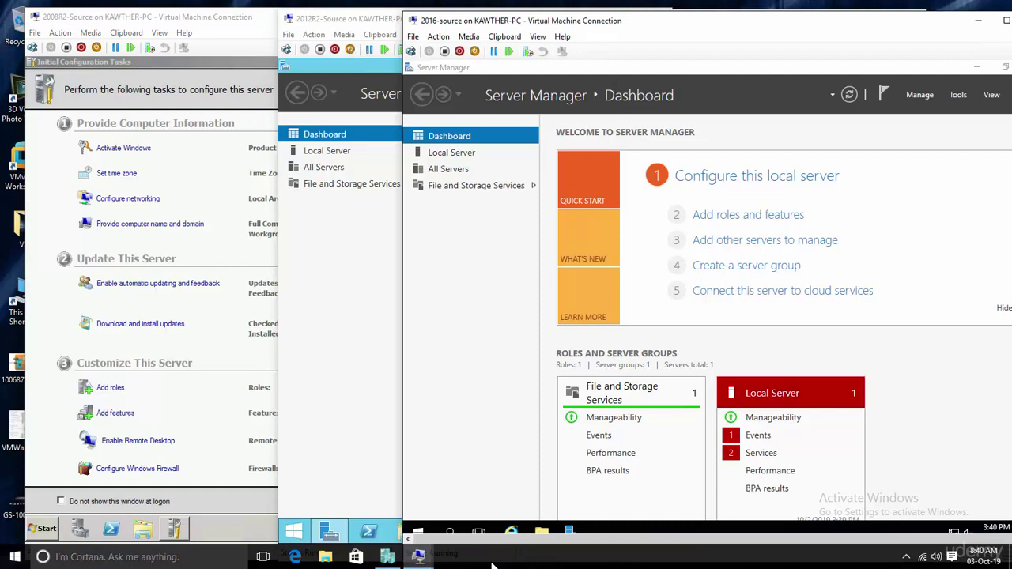
- Switch through the three VM windows, then open the Tools menu in the 2012 R2 Server Manager
click(42, 319)
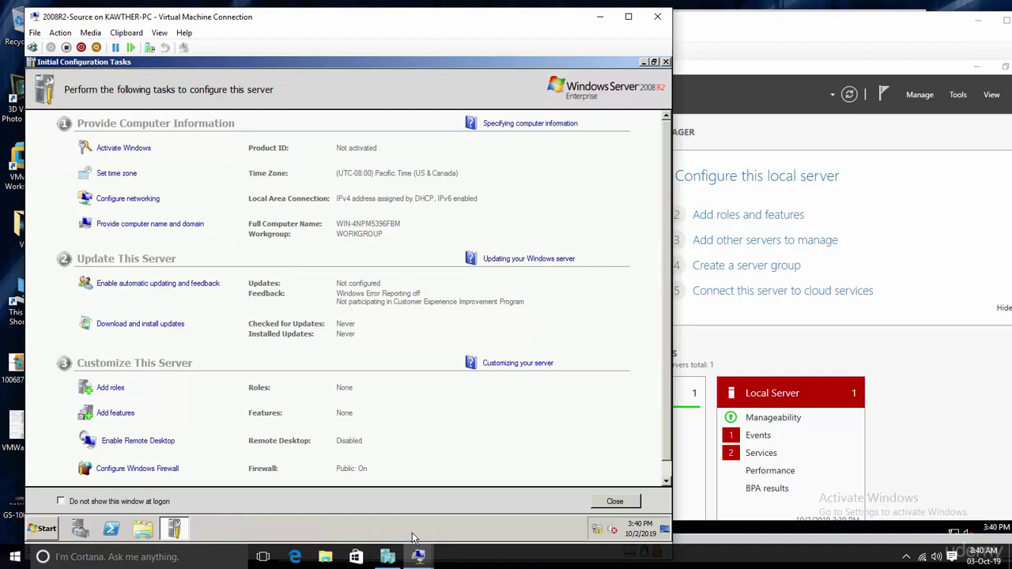
mouse_move(418, 557)
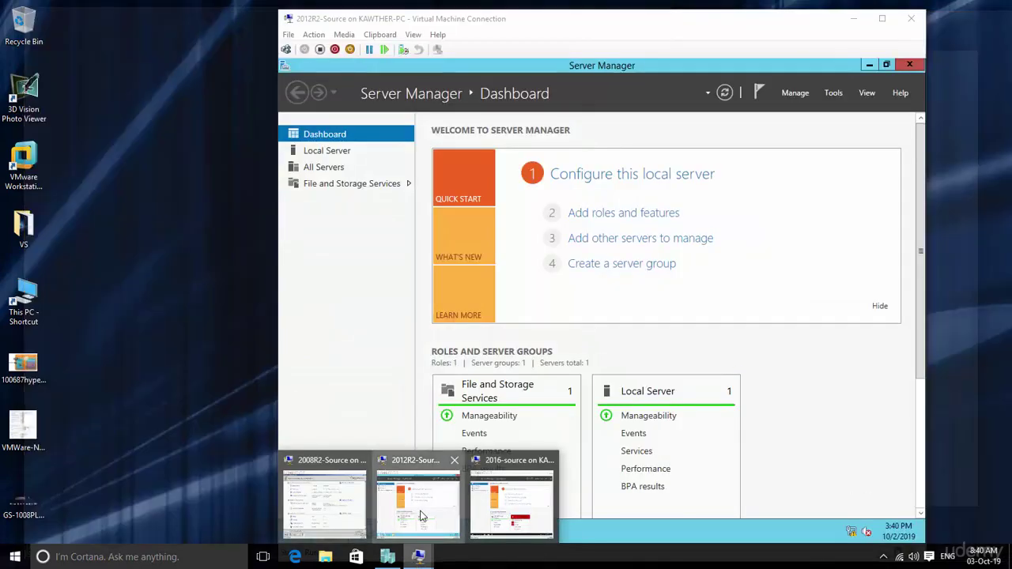
click(421, 516)
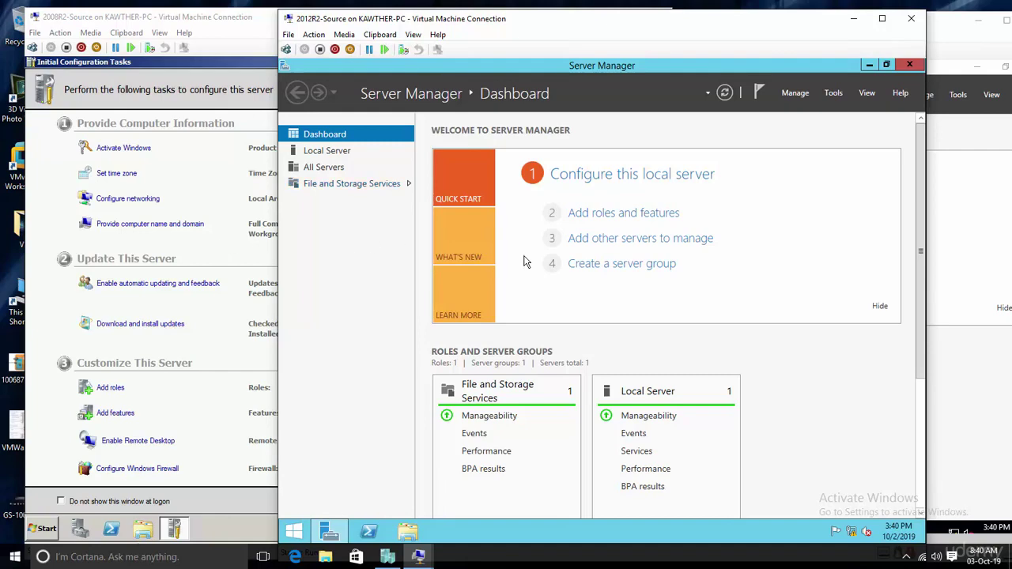
click(982, 176)
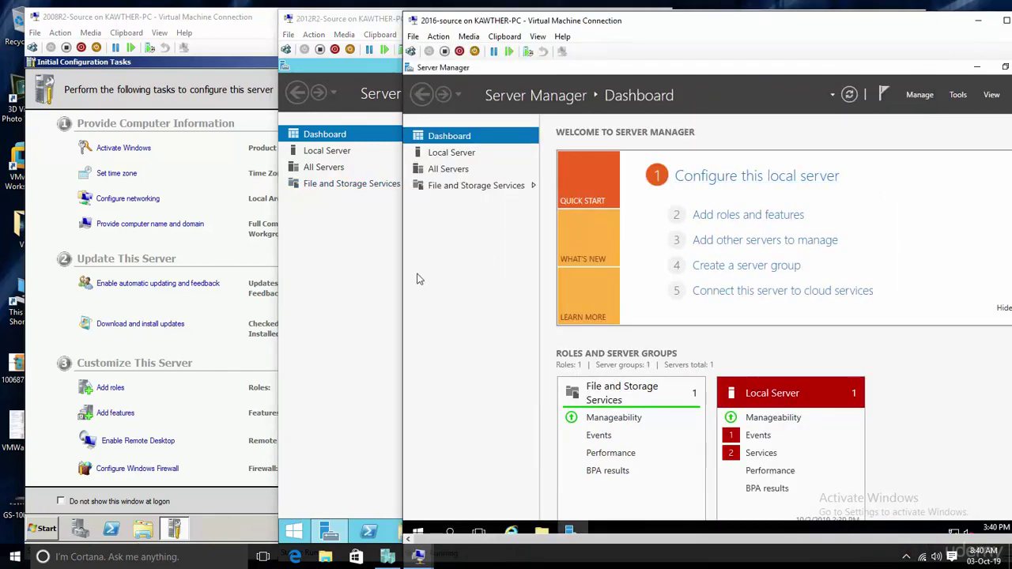
click(366, 274)
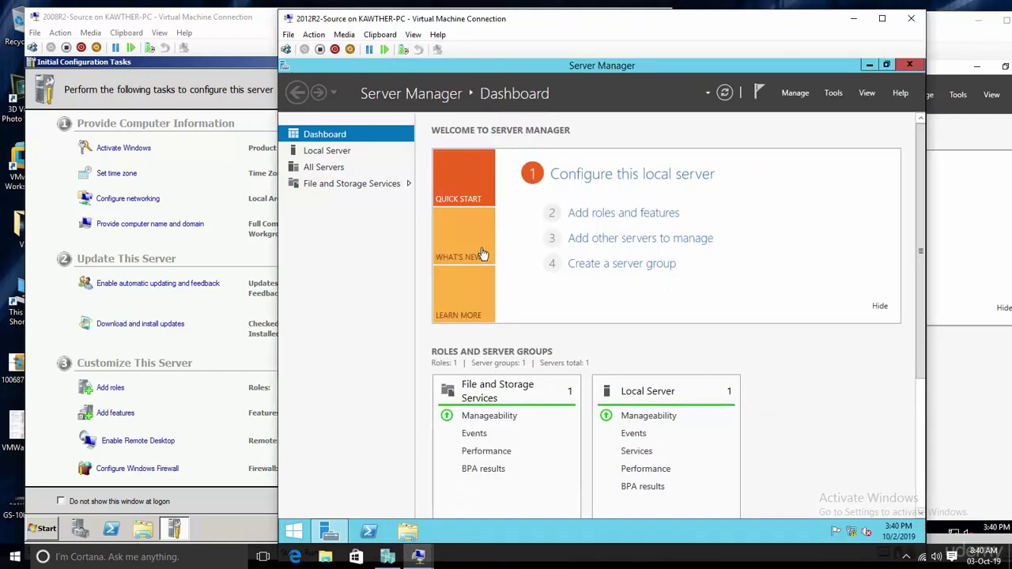
click(832, 93)
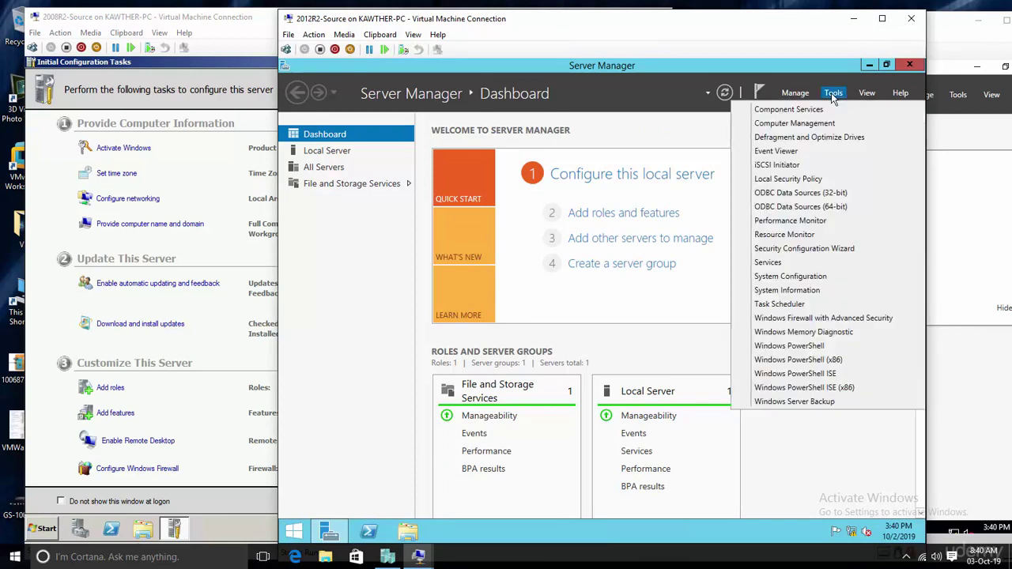